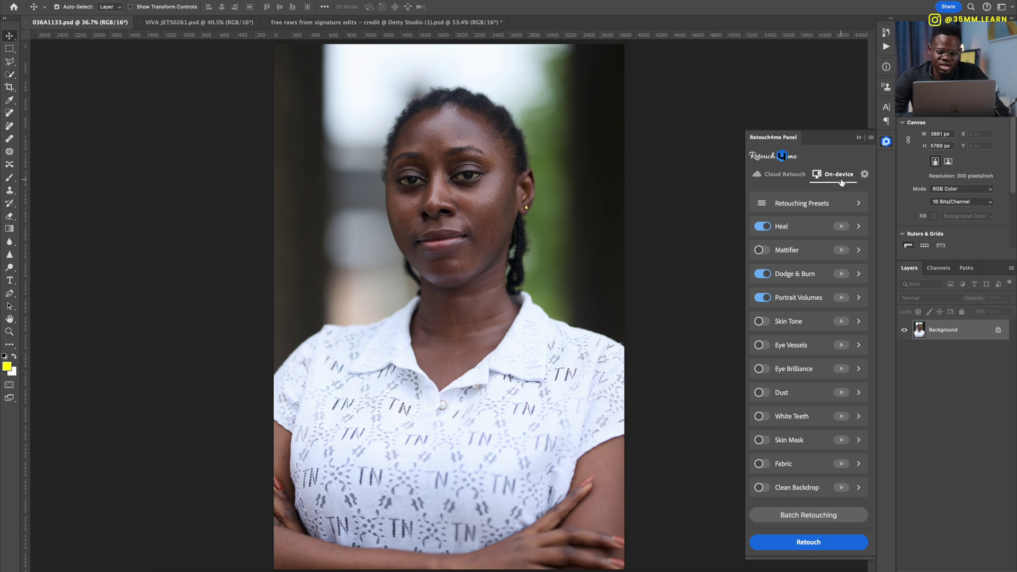
- Look at the Cloud Retouch options and return to the On-device retouching options
click(807, 179)
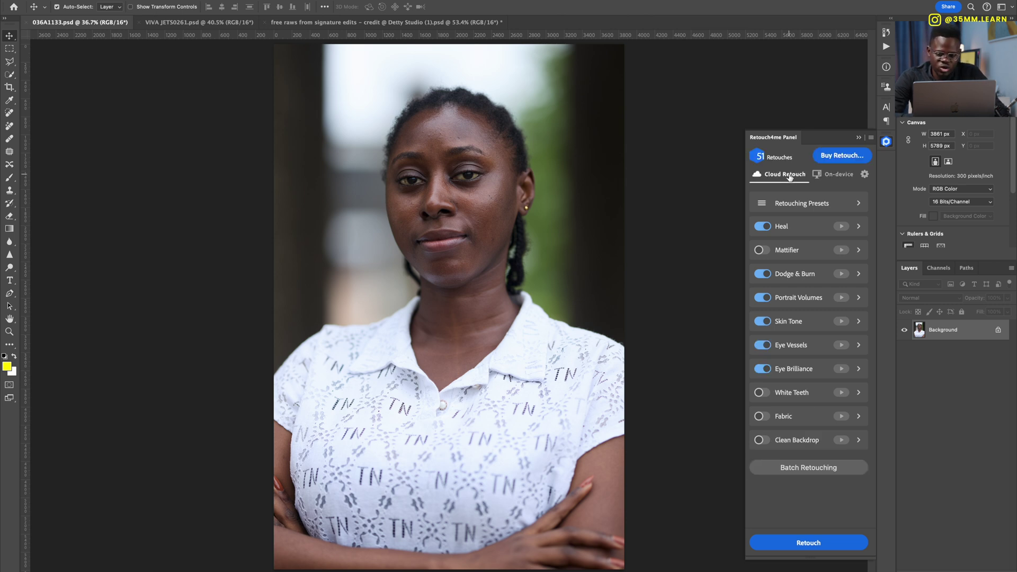
click(830, 179)
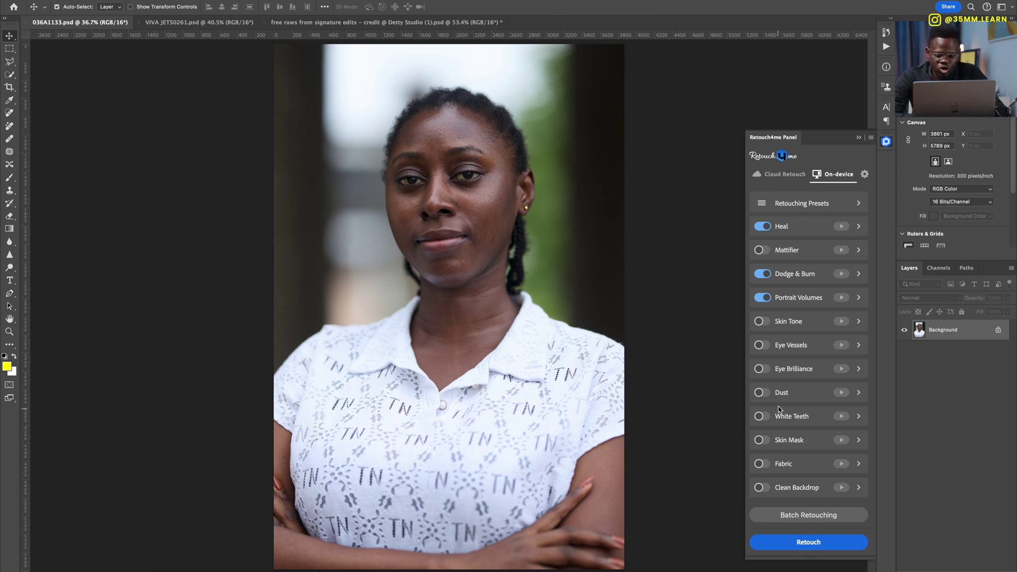
click(763, 321)
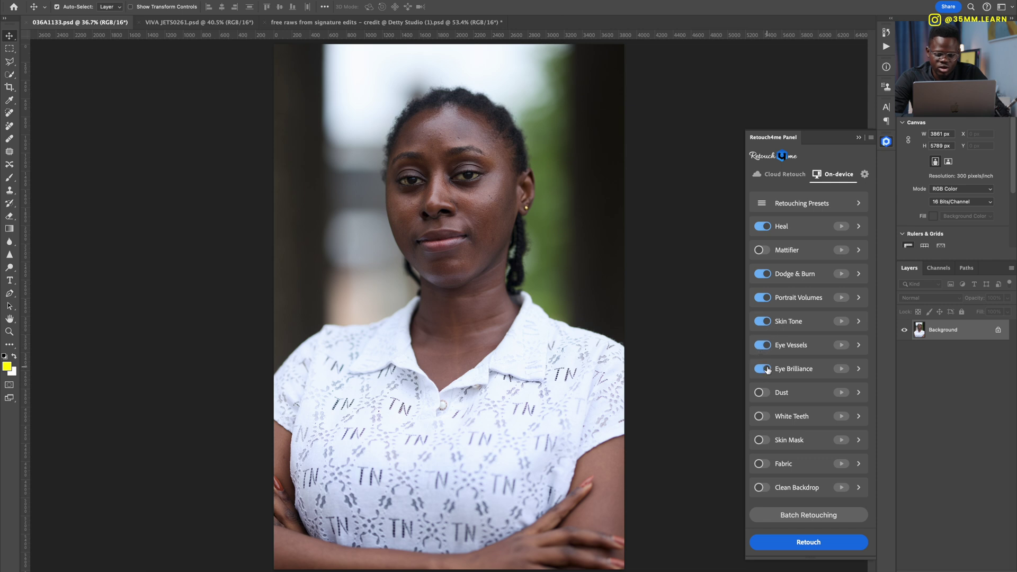
click(764, 393)
click(765, 417)
click(767, 444)
click(767, 445)
click(768, 417)
click(766, 371)
click(766, 348)
click(767, 324)
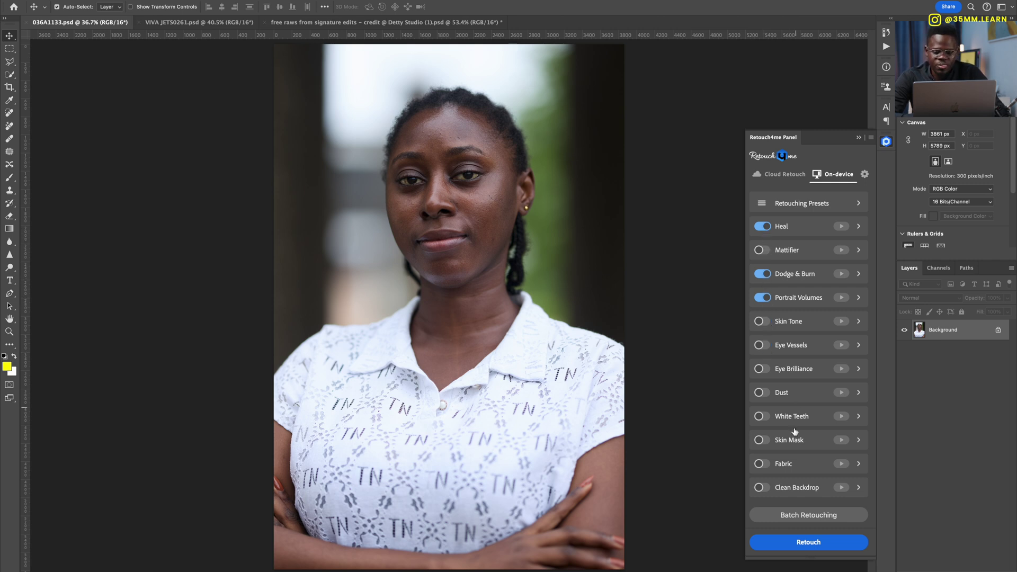
- Run the on-device retouch on the portrait with Heal, Dodge & Burn and Portrait Volumes enabled
click(809, 542)
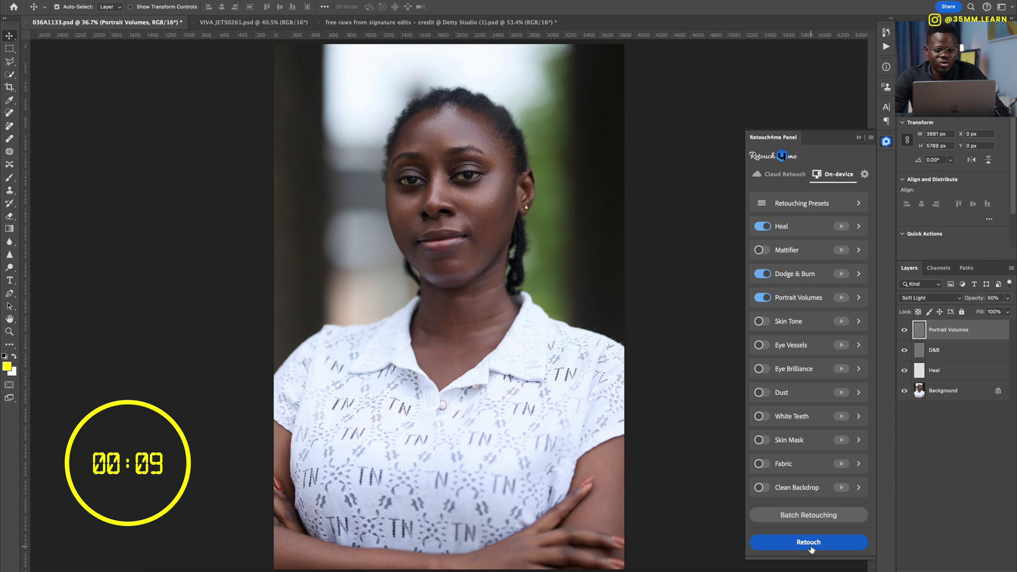
- Compare the retouched portrait with the original by repeatedly showing only the Background layer and restoring all layers
key(super+plus)
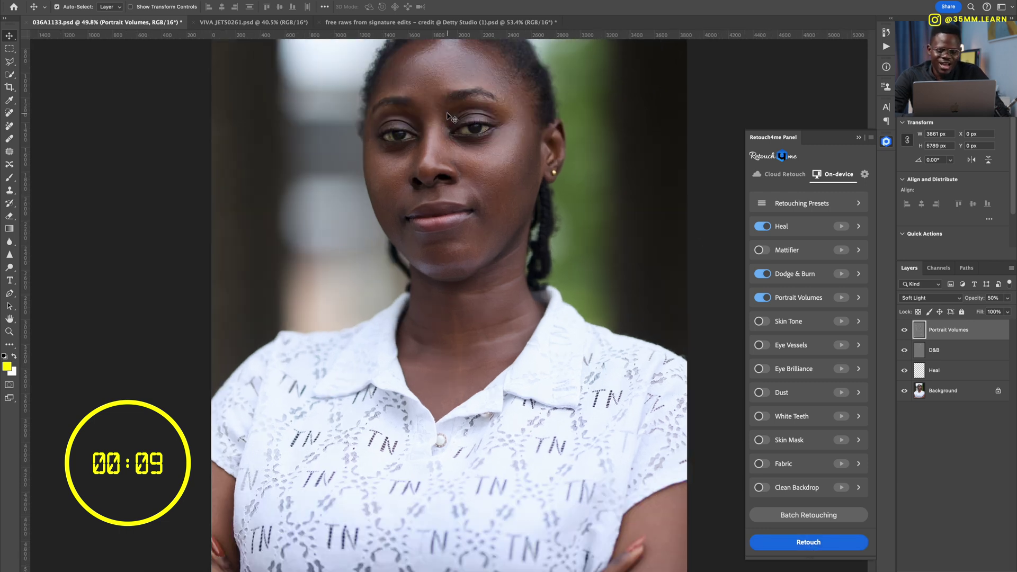
scroll(448, 117, up, 5)
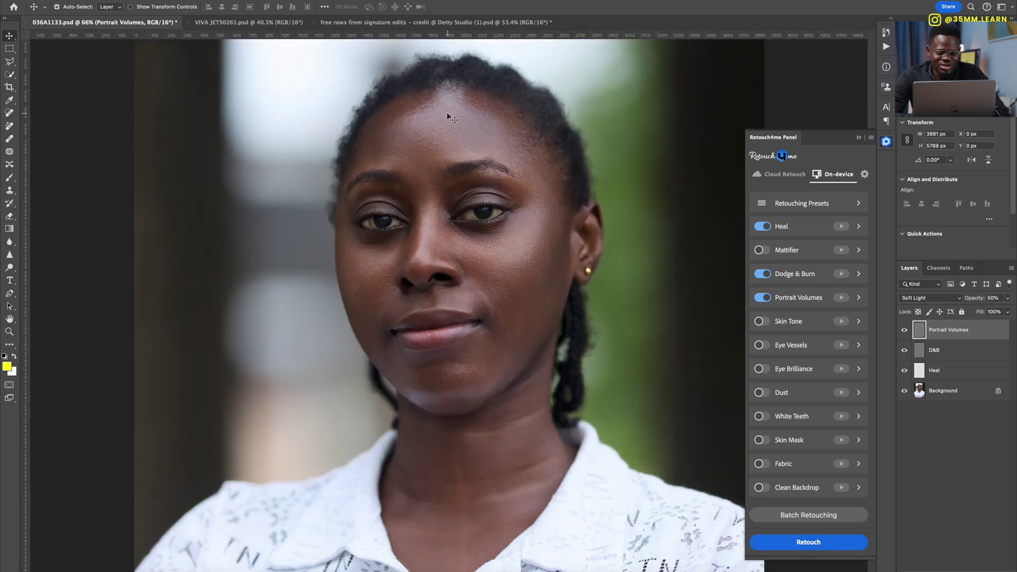
scroll(447, 112, up, 3)
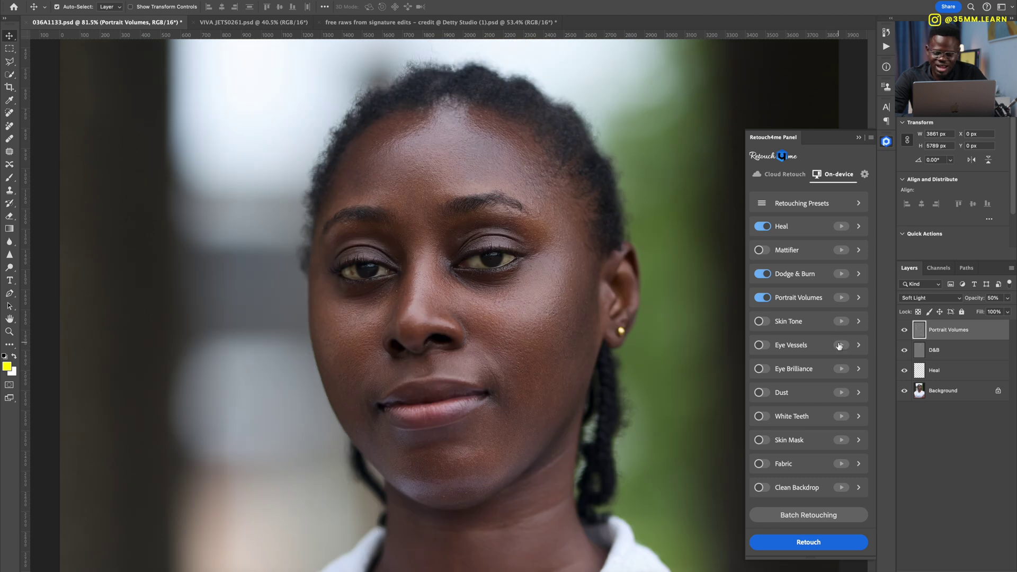
alt+click(905, 392)
alt+click(906, 392)
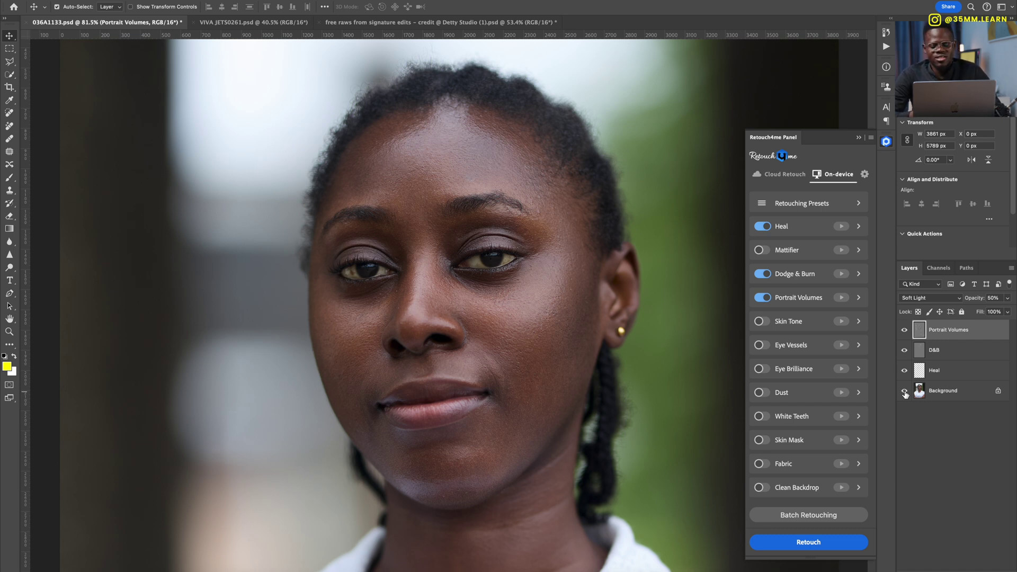
alt+click(905, 392)
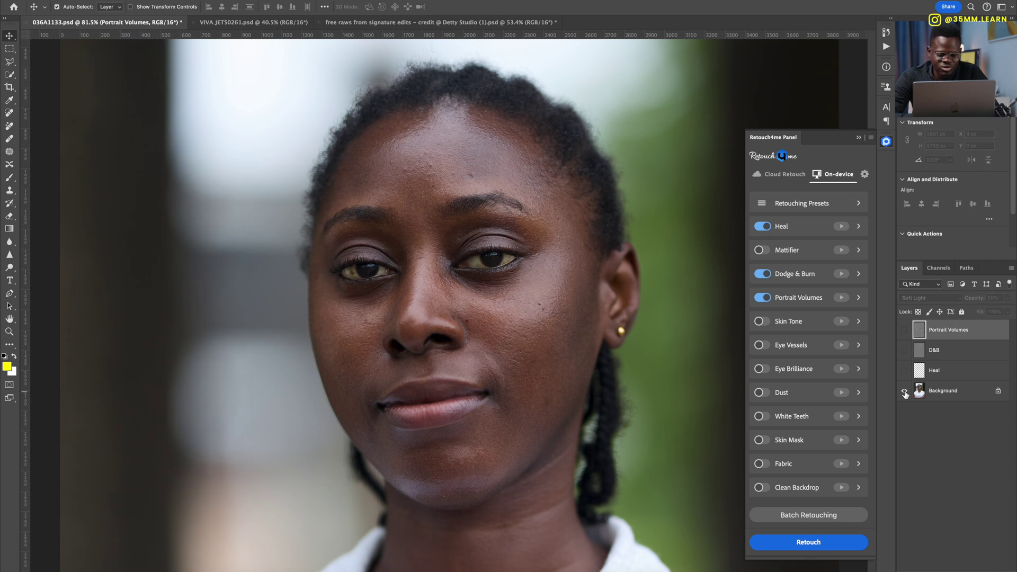
alt+click(905, 391)
alt+click(905, 392)
alt+click(905, 392)
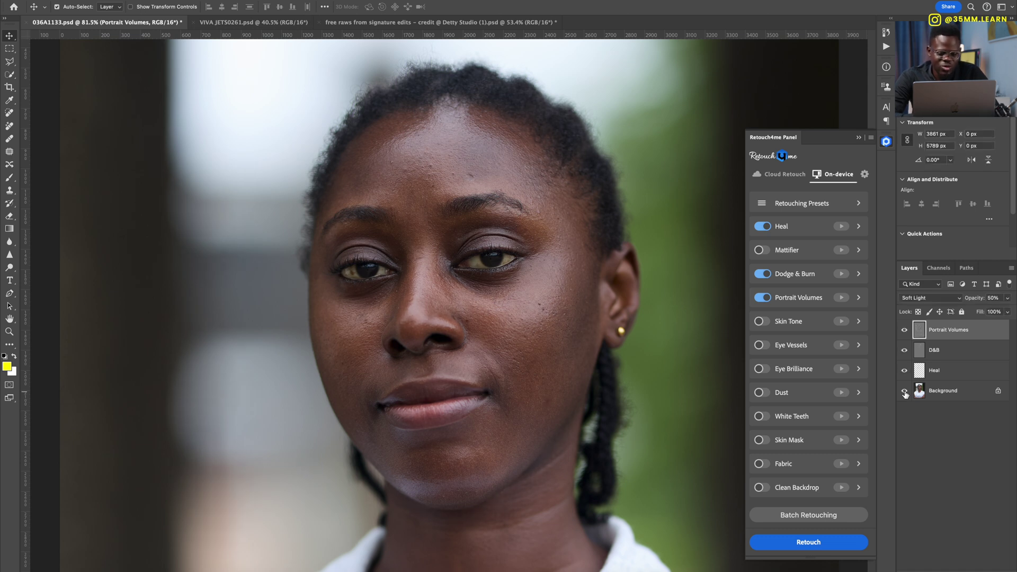
alt+click(905, 391)
alt+click(905, 391)
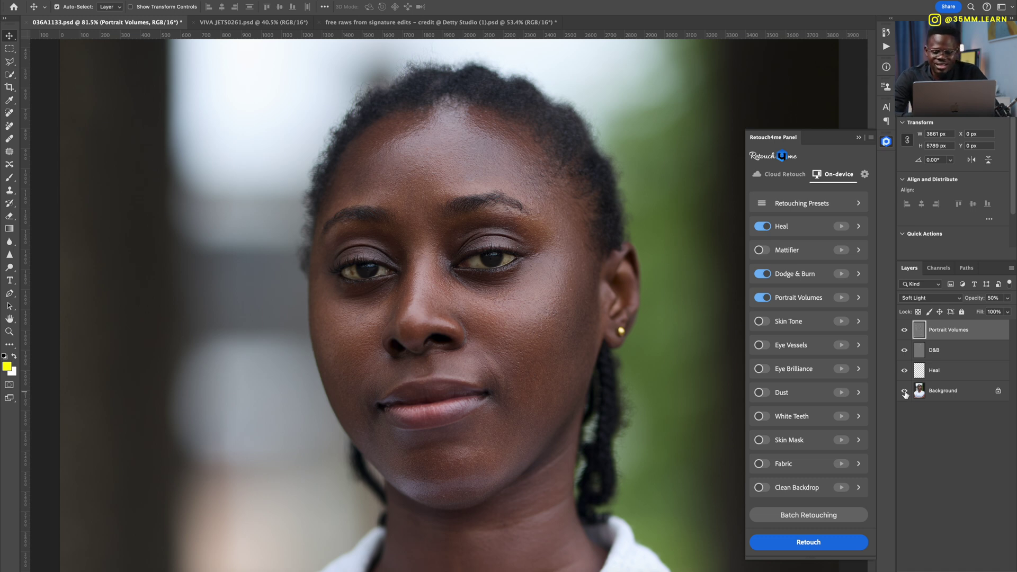
alt+click(905, 330)
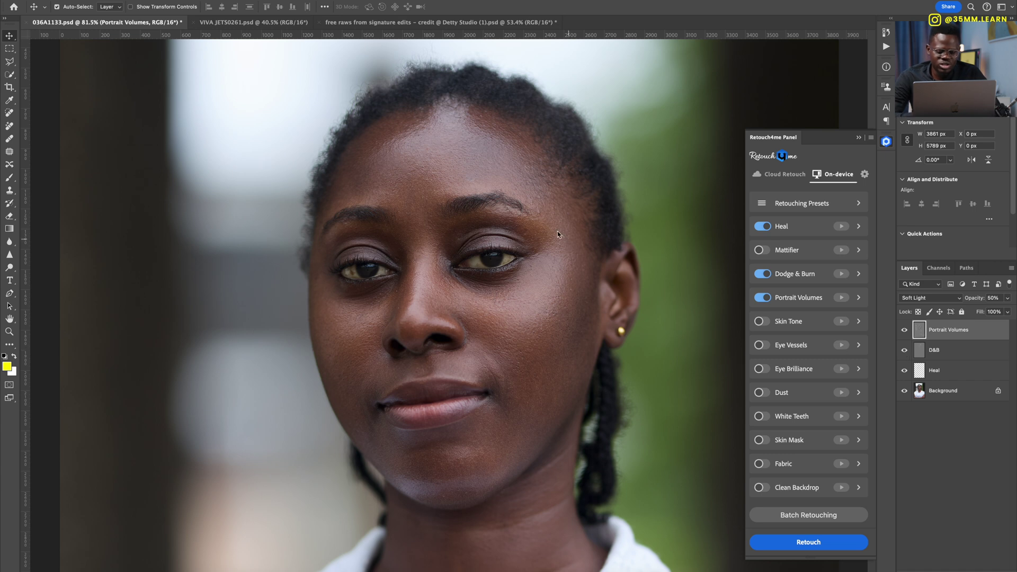
key(super+minus)
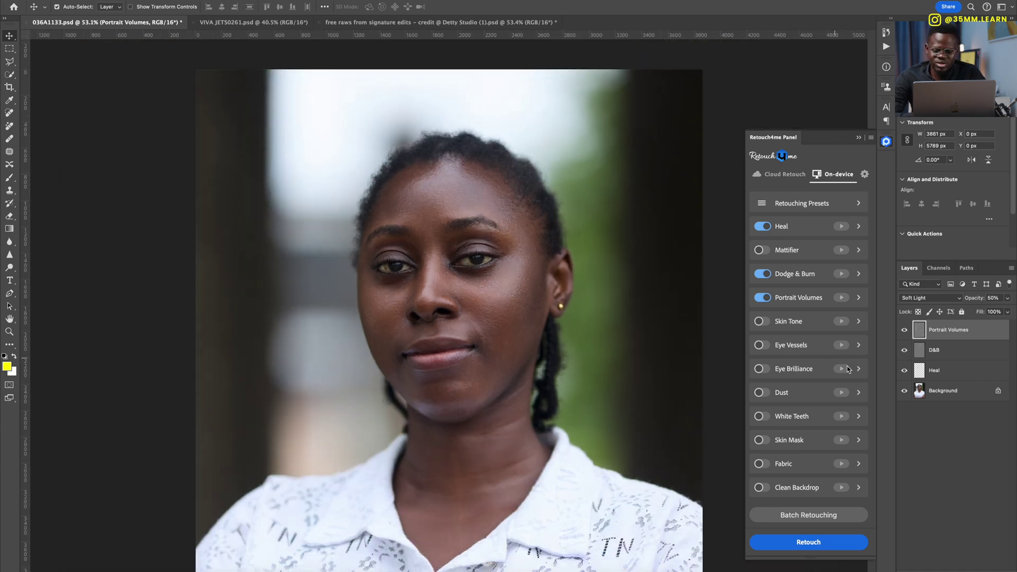
alt+click(905, 392)
alt+click(904, 392)
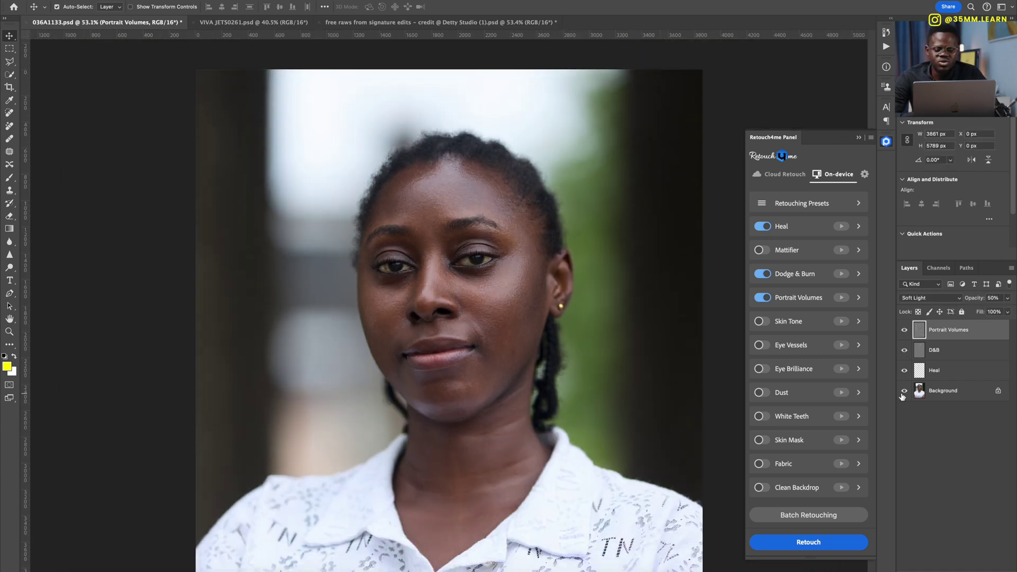
- Select the D&B layer, review the Retouch4me retouching and output settings, and return to the on-device options
click(951, 351)
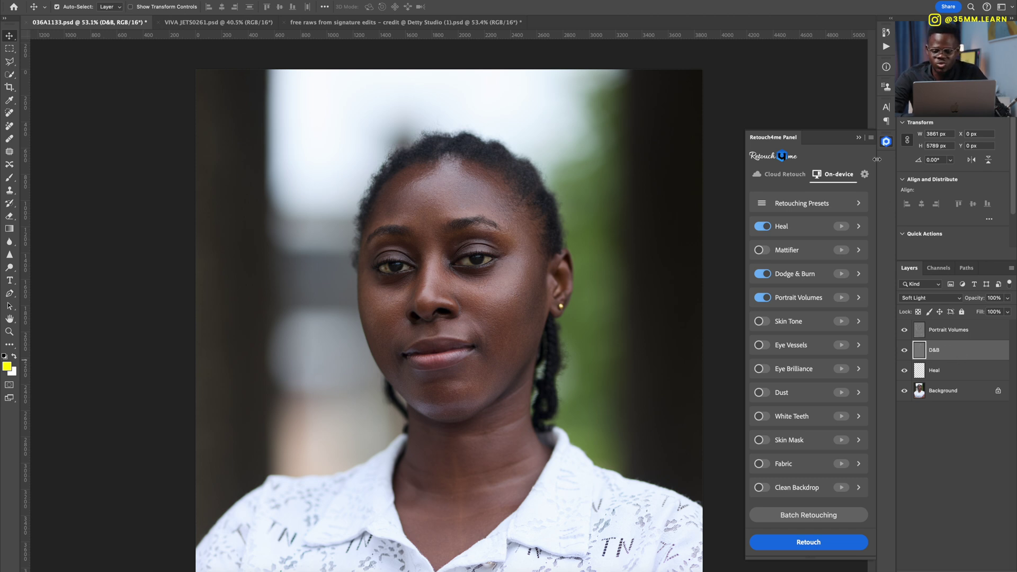
click(865, 175)
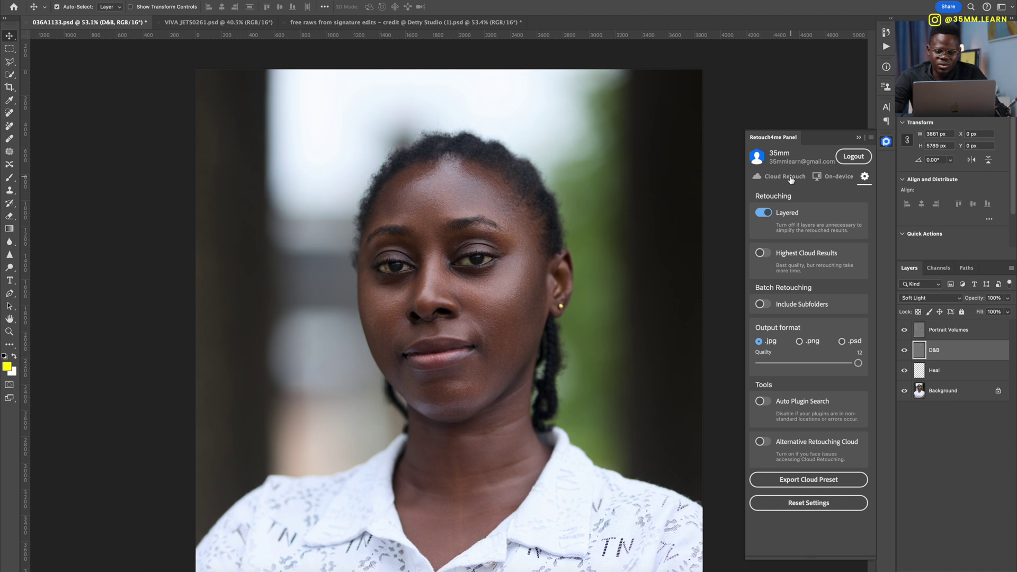
click(827, 182)
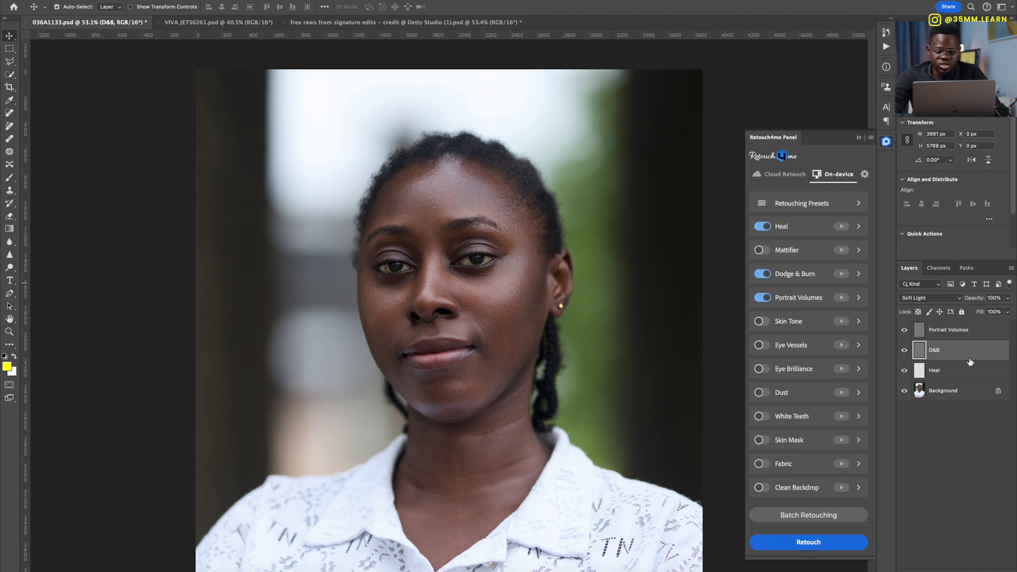
- Try the D&B layer at 50% opacity and restore it to 100%
click(1008, 298)
click(990, 312)
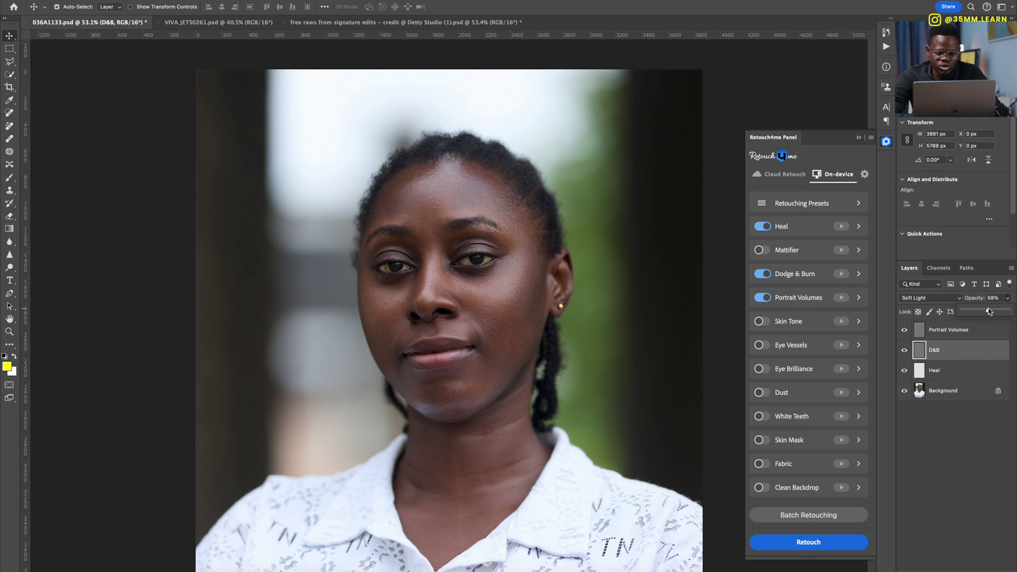
mouse_move(989, 312)
mouse_down()
mouse_move(954, 312)
mouse_move(987, 316)
mouse_up()
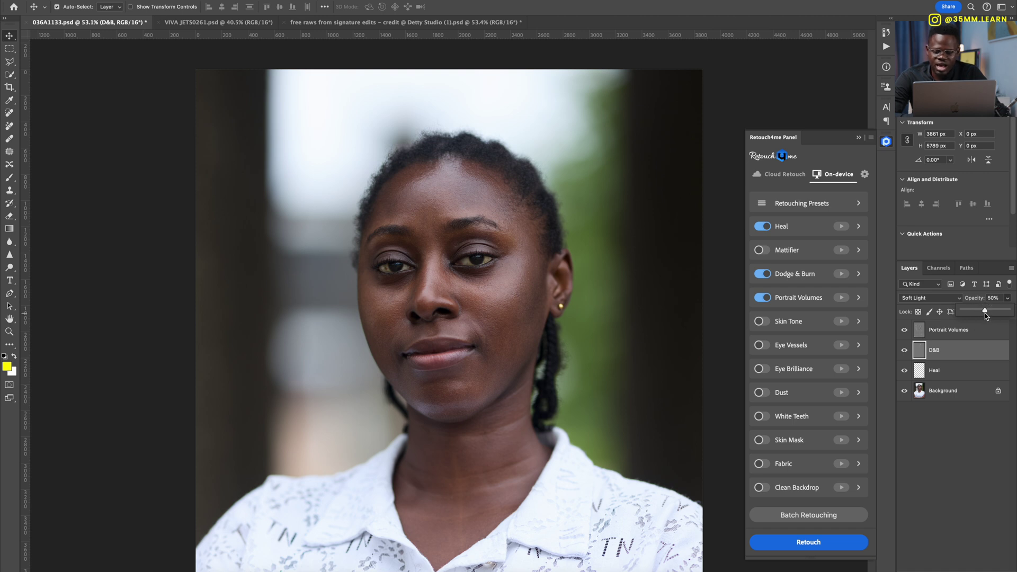
drag(1002, 311, 1015, 317)
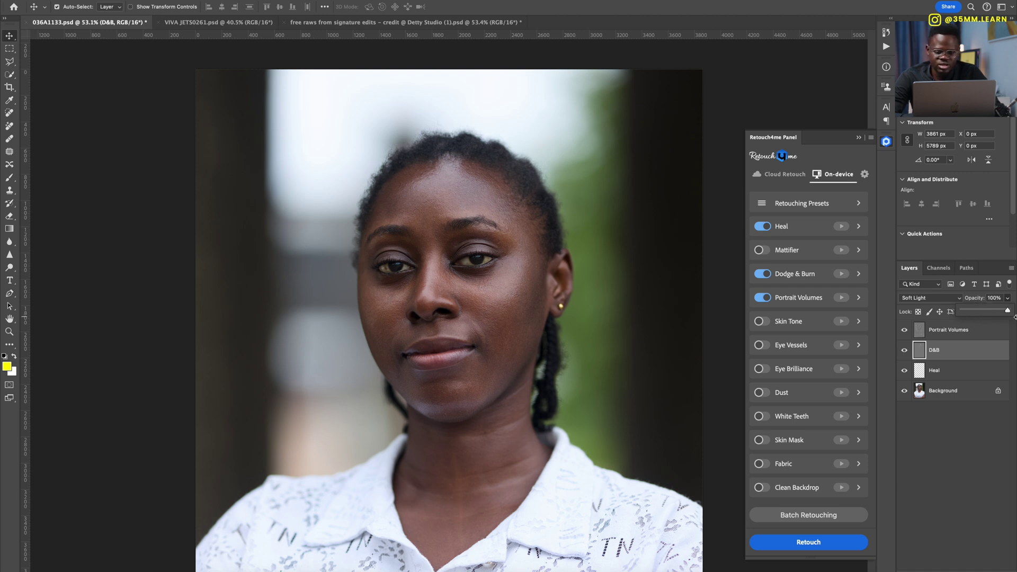
click(937, 354)
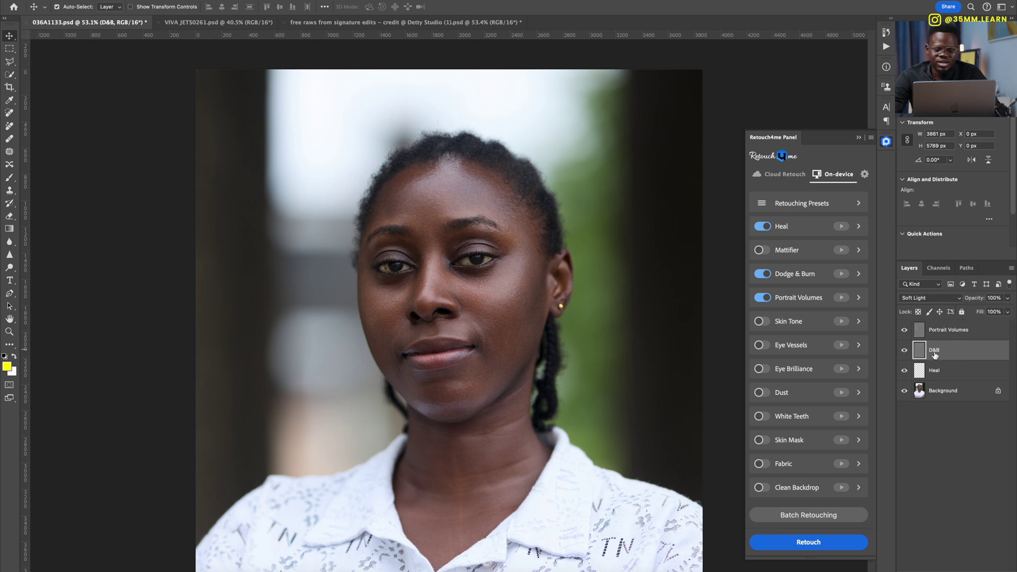
- Hide the Portrait Volumes and D&B layers and isolate the Heal layer to examine its skin corrections
click(905, 350)
click(904, 351)
drag(905, 329, 906, 350)
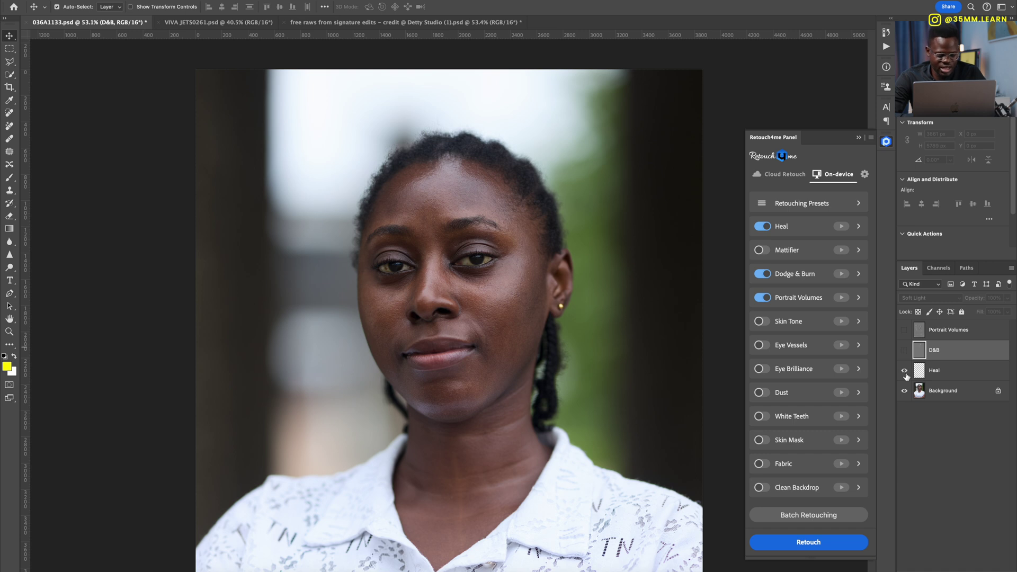
alt+click(905, 371)
alt+click(906, 376)
alt+click(906, 375)
scroll(514, 207, up, 3)
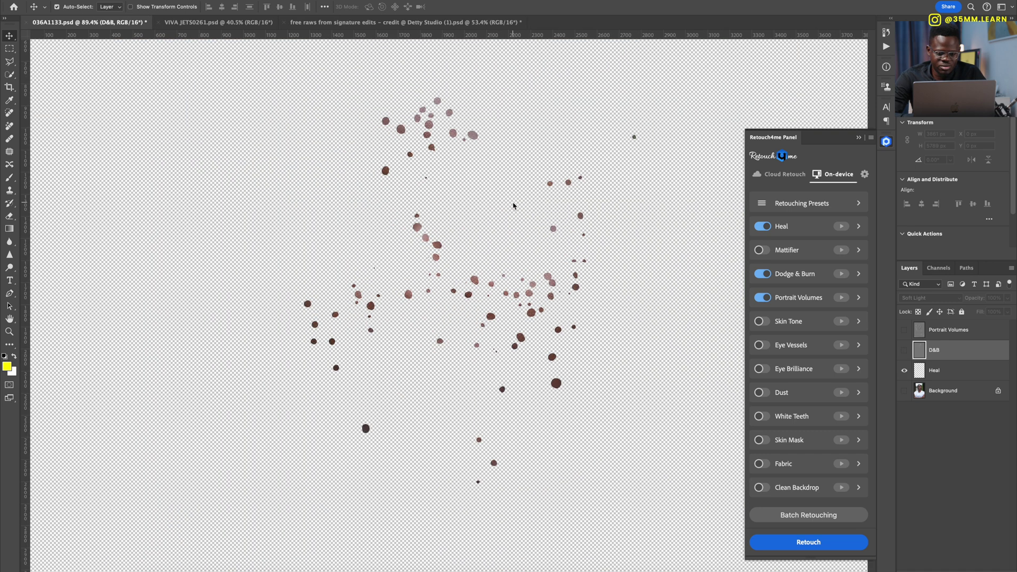
alt+click(907, 376)
click(906, 372)
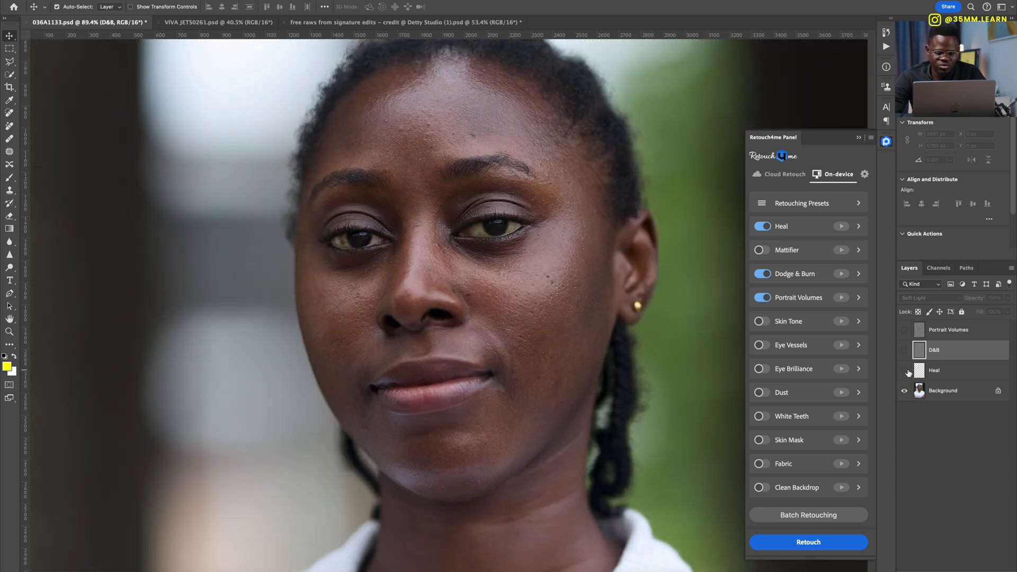
- Switch the D&B layer's visibility off and on to compare its effect on the skin
click(906, 351)
click(905, 352)
click(905, 351)
click(905, 352)
click(906, 351)
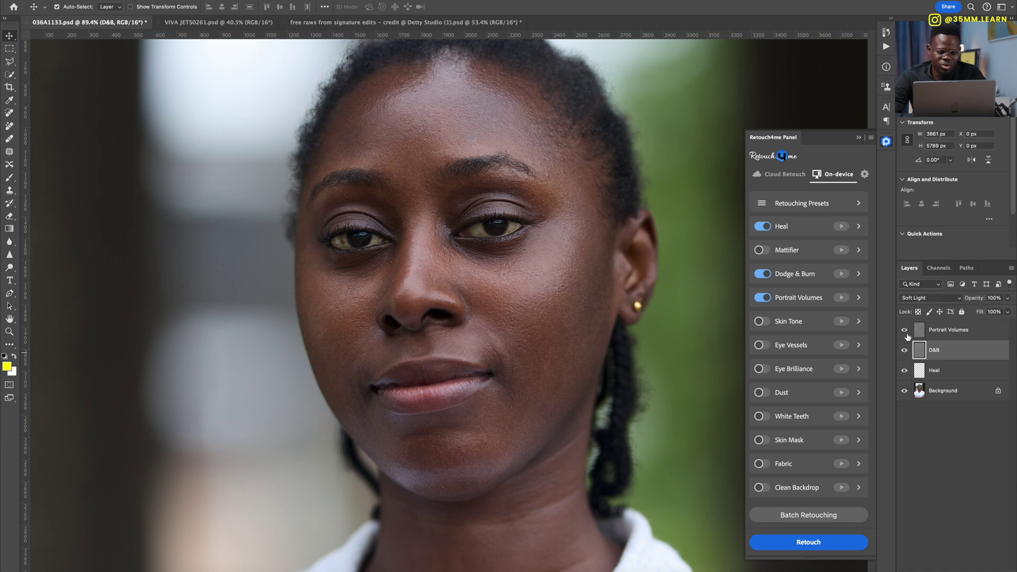
- Switch the Portrait Volumes layer's visibility off and on to examine its effect on the whole portrait
scroll(681, 291, down, 5)
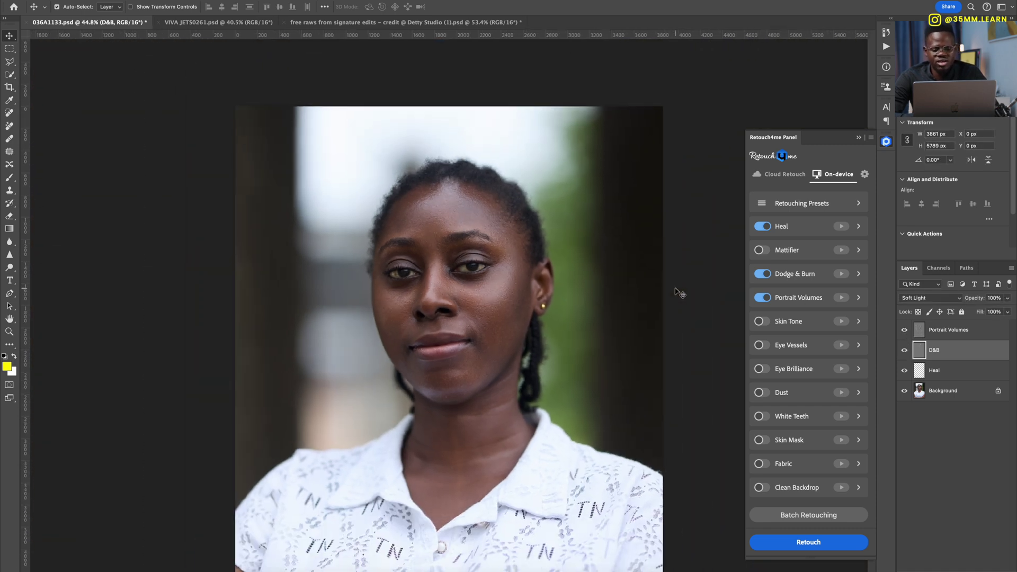
scroll(682, 290, down, 1)
click(905, 330)
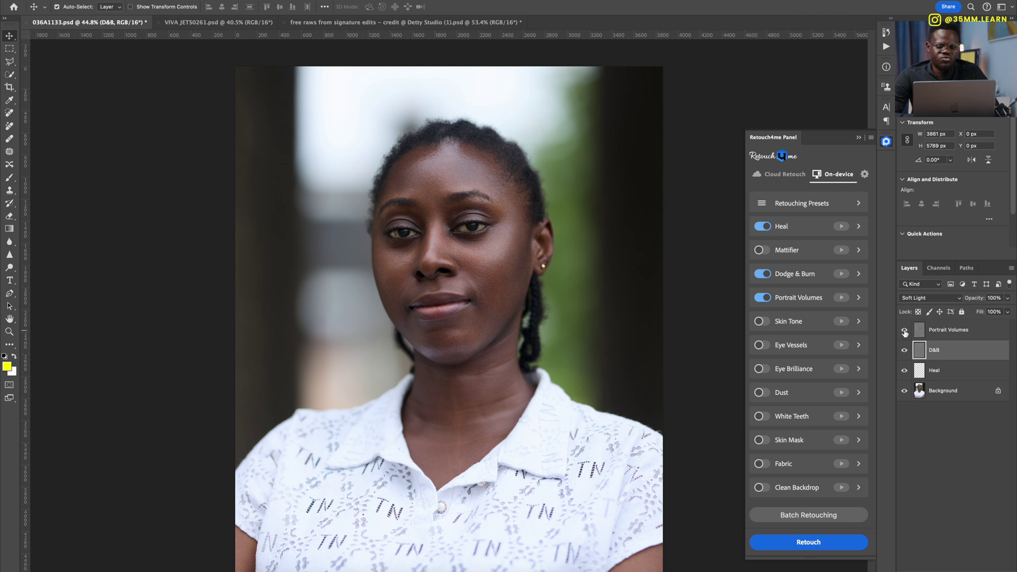
click(905, 331)
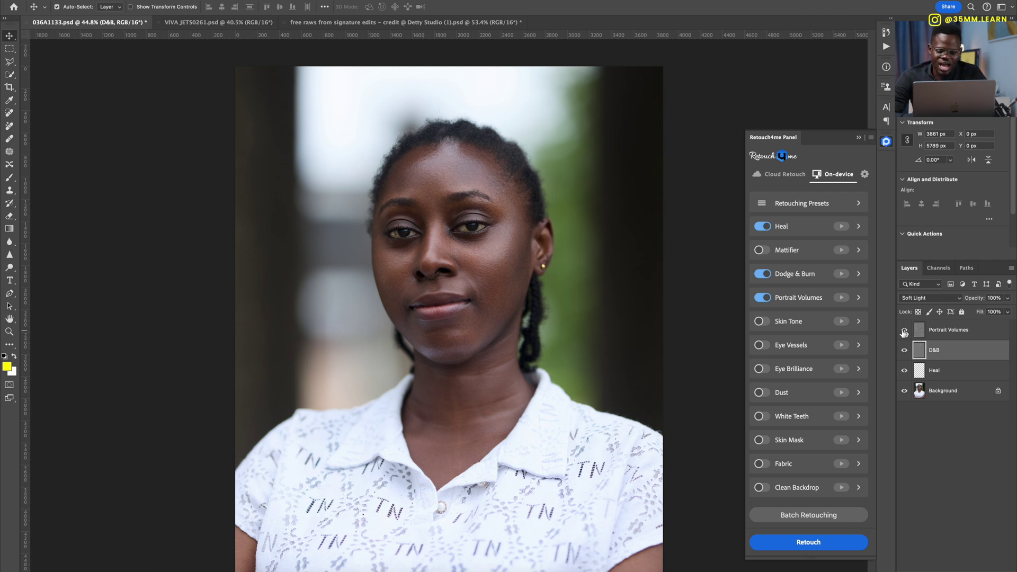
scroll(663, 296, down, 2)
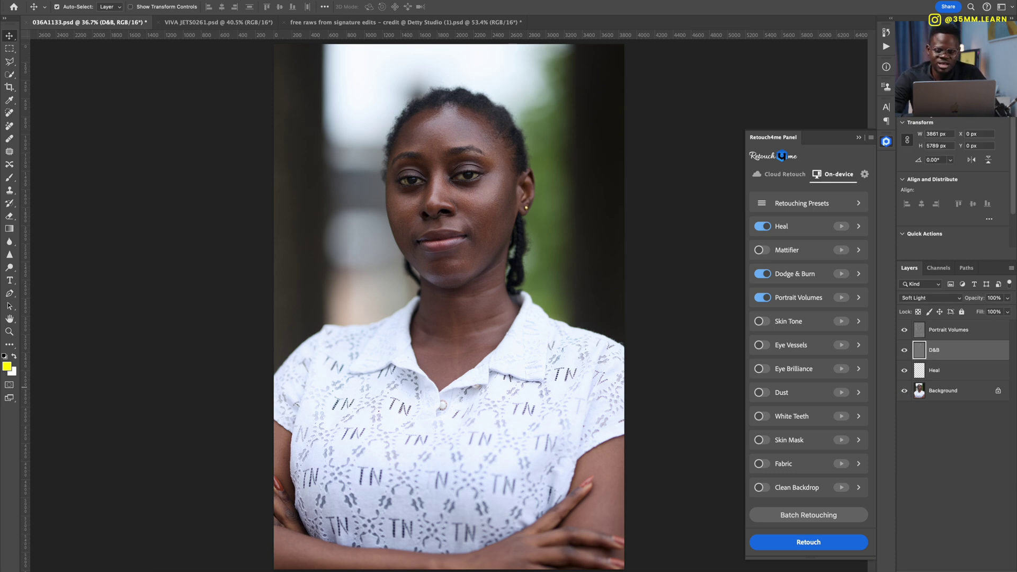
- Add a Levels adjustment layer at the top of the layer stack and raise its black input level slightly to deepen the shadows
click(938, 111)
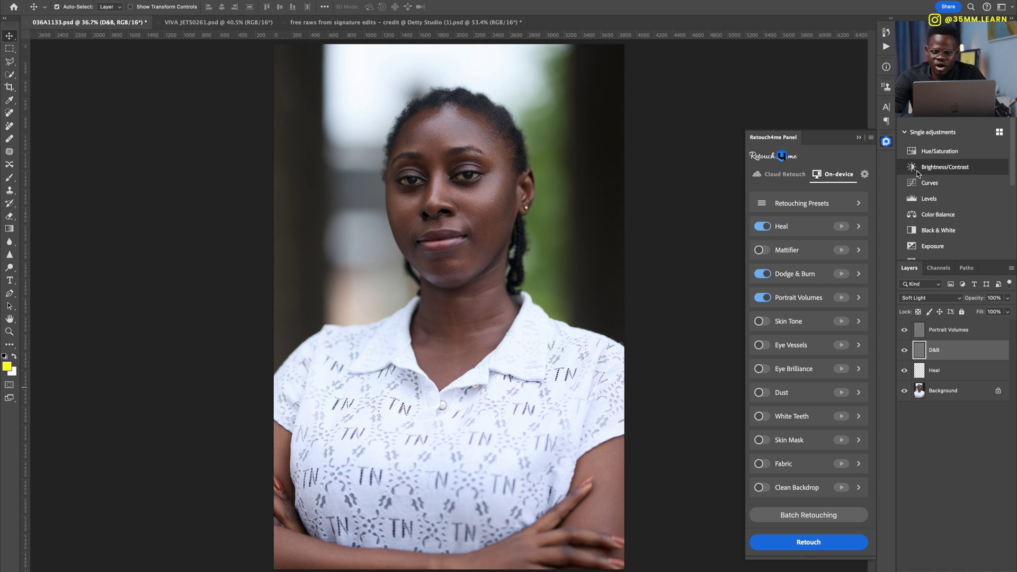
click(913, 202)
drag(973, 351, 976, 329)
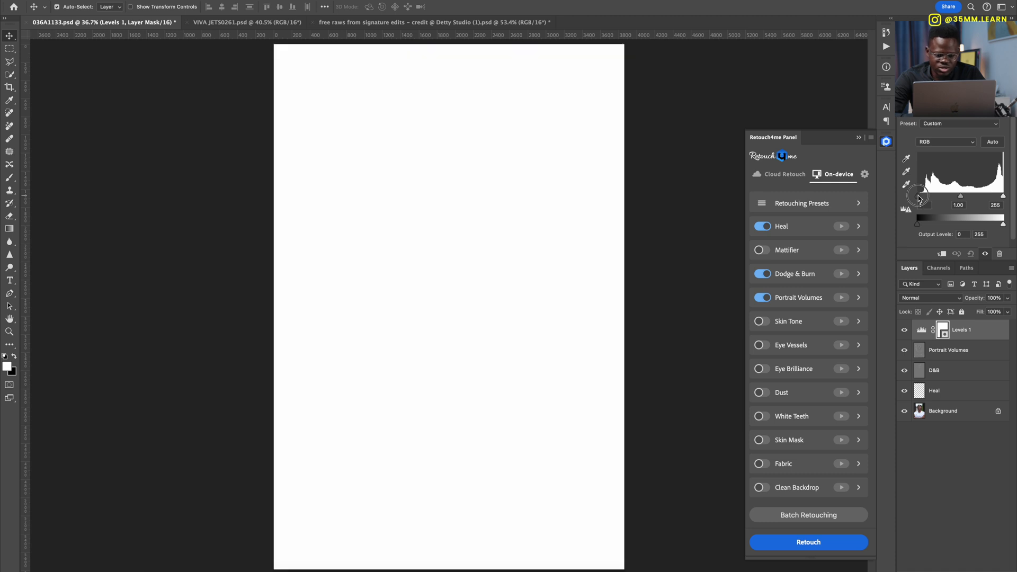
drag(920, 197, 923, 197)
click(906, 330)
click(906, 330)
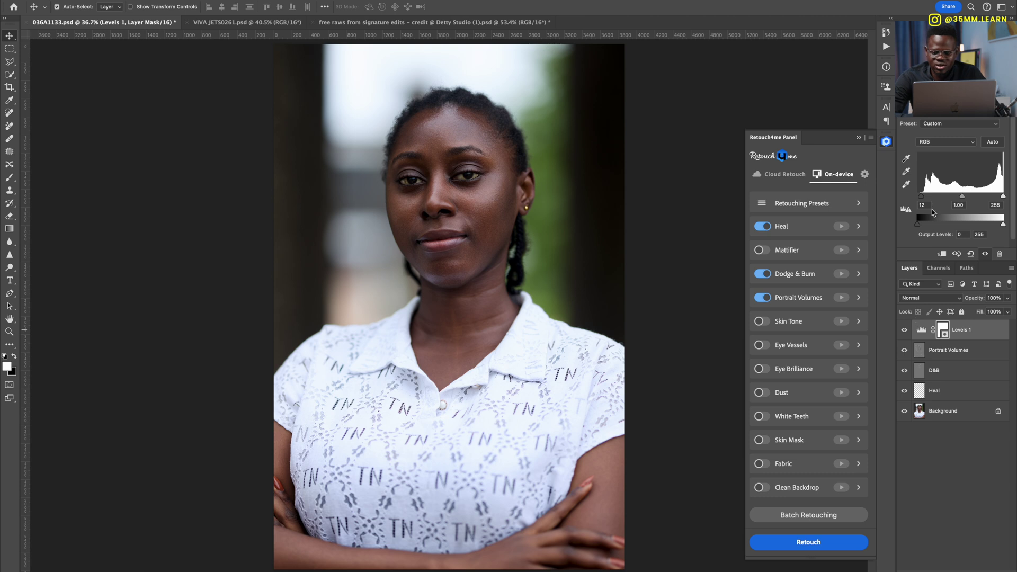
drag(923, 201, 920, 200)
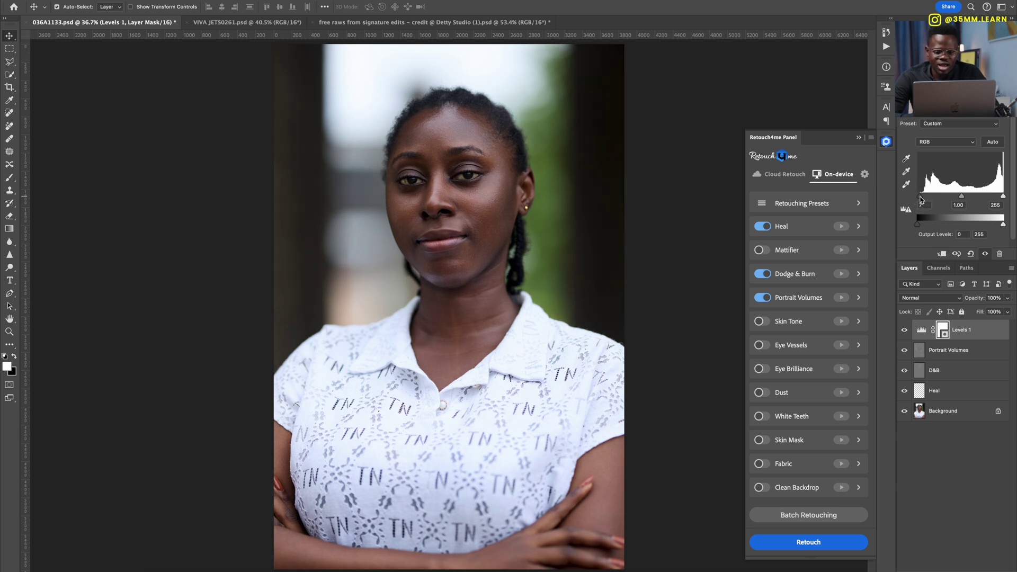
- Add a Color Lookup adjustment layer above the Levels layer
click(925, 108)
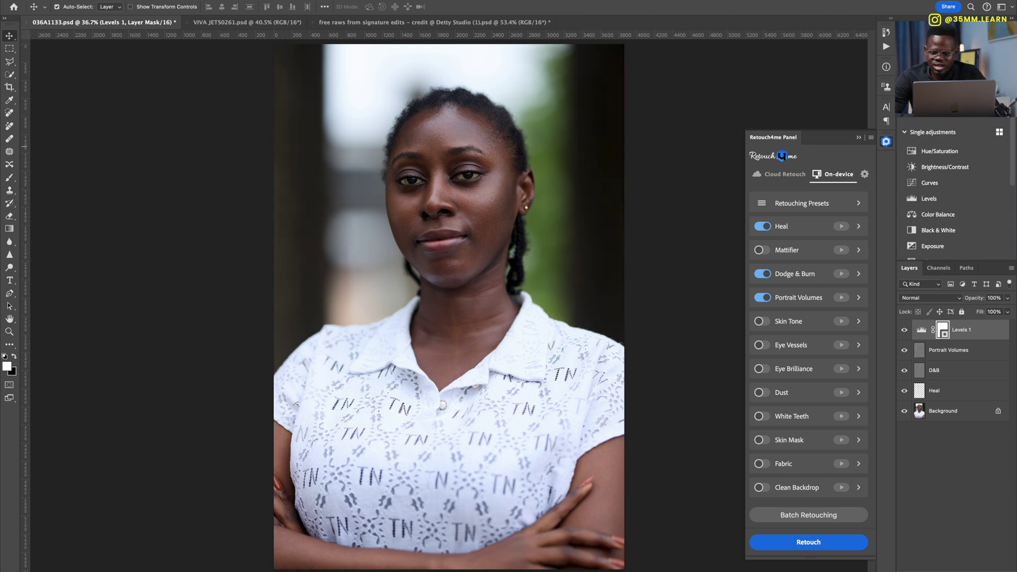
scroll(949, 250, down, 3)
scroll(949, 248, up, 3)
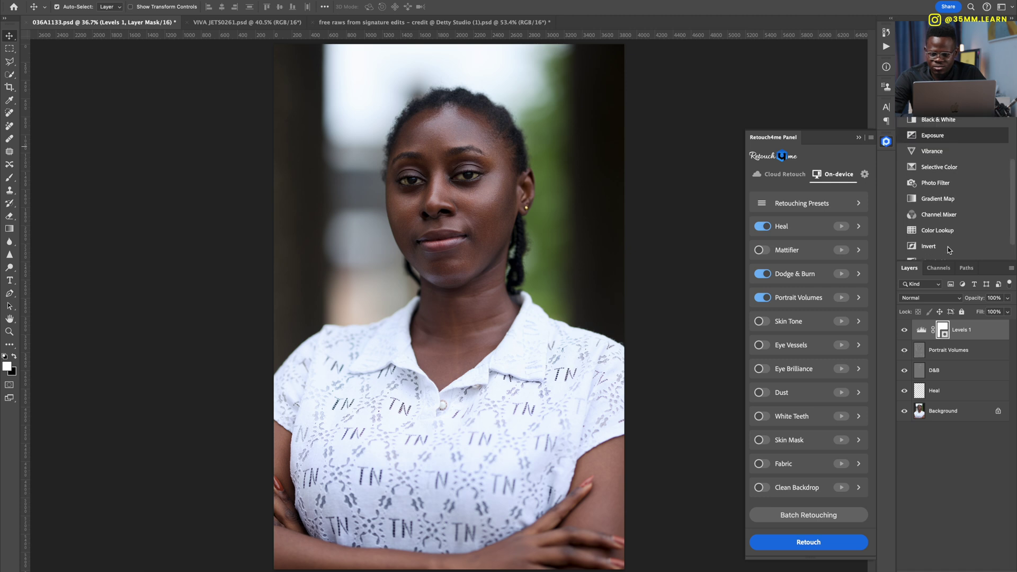
scroll(948, 212, down, 2)
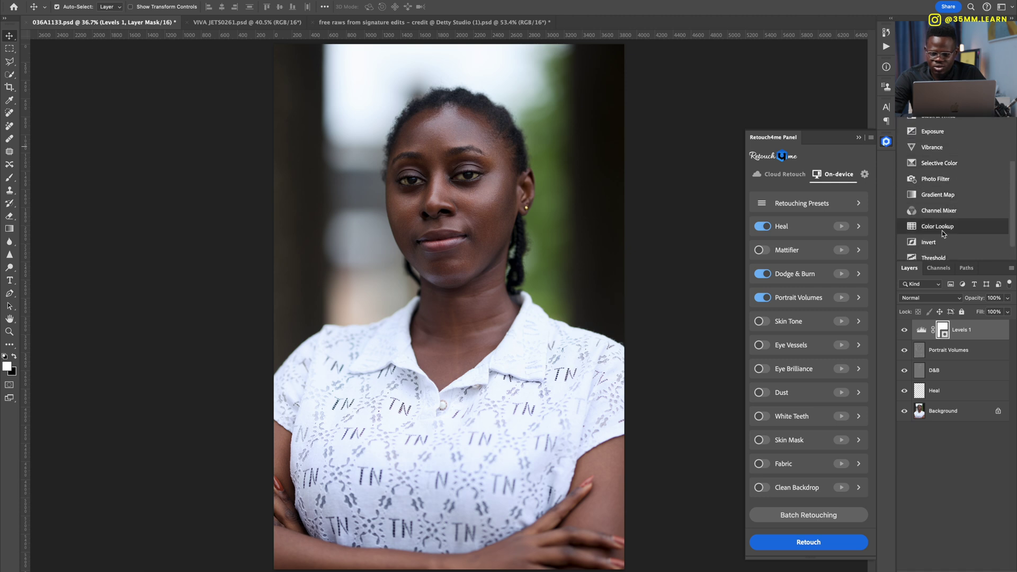
click(942, 230)
- Load the Signature Skintone 6.CUBE LUT into the Color Lookup layer and reduce the layer's opacity to 50%
click(948, 122)
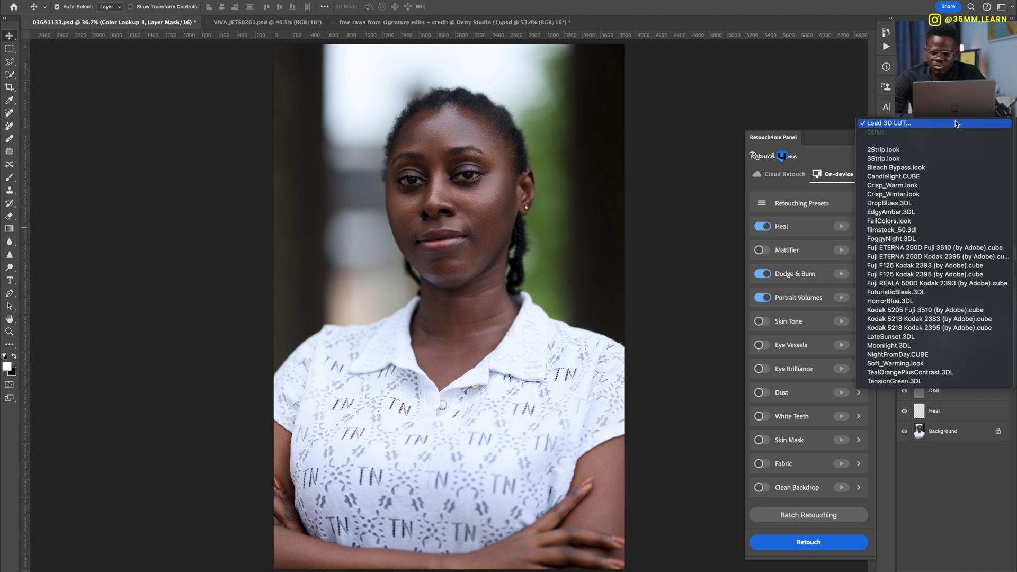
click(930, 125)
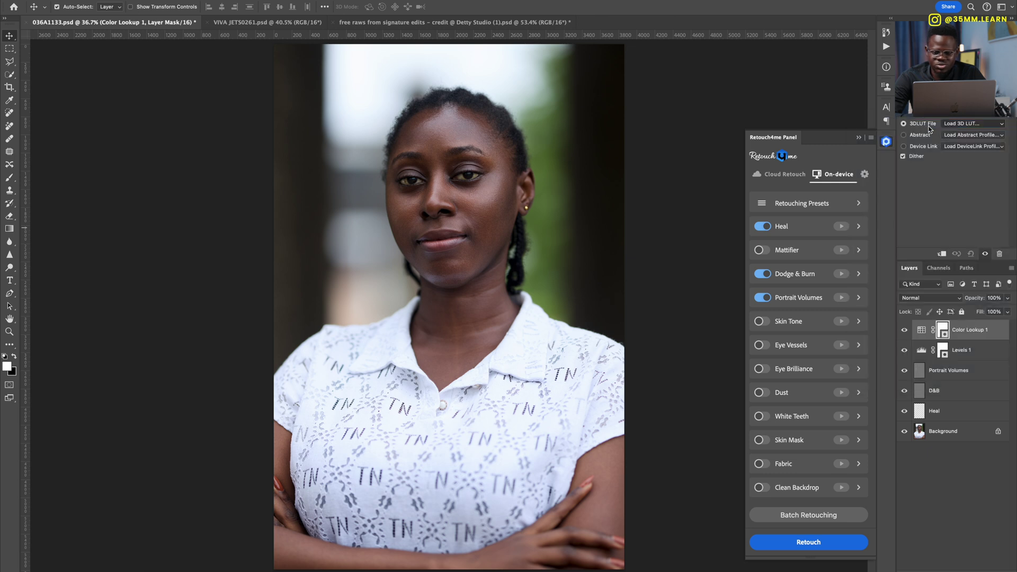
click(656, 42)
text(skintone)
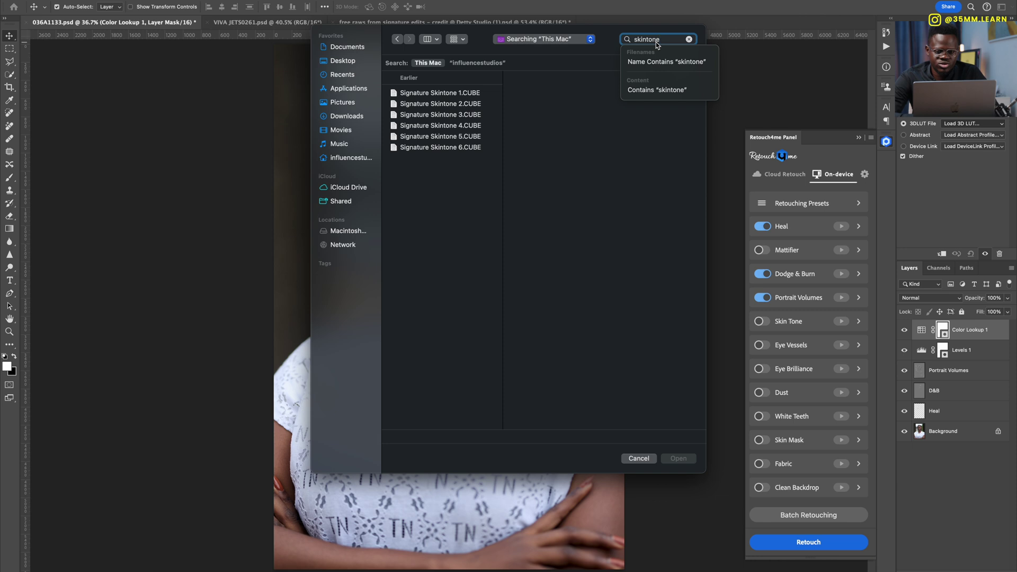
click(482, 147)
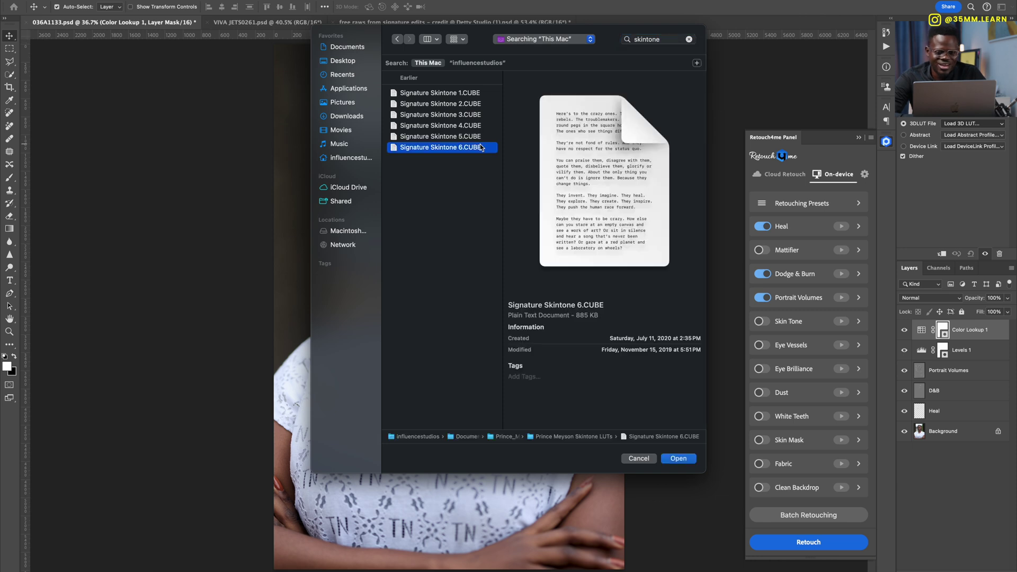
click(679, 459)
click(1008, 298)
drag(990, 313, 988, 313)
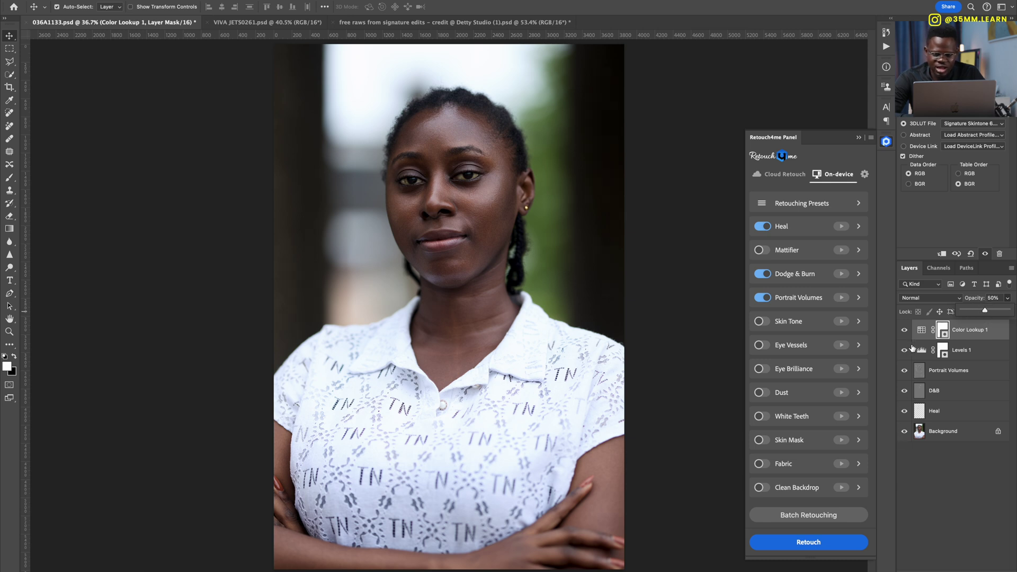
- Isolate the Background layer and restore the other layers to compare the original portrait with the graded edit
alt+click(906, 433)
alt+click(906, 433)
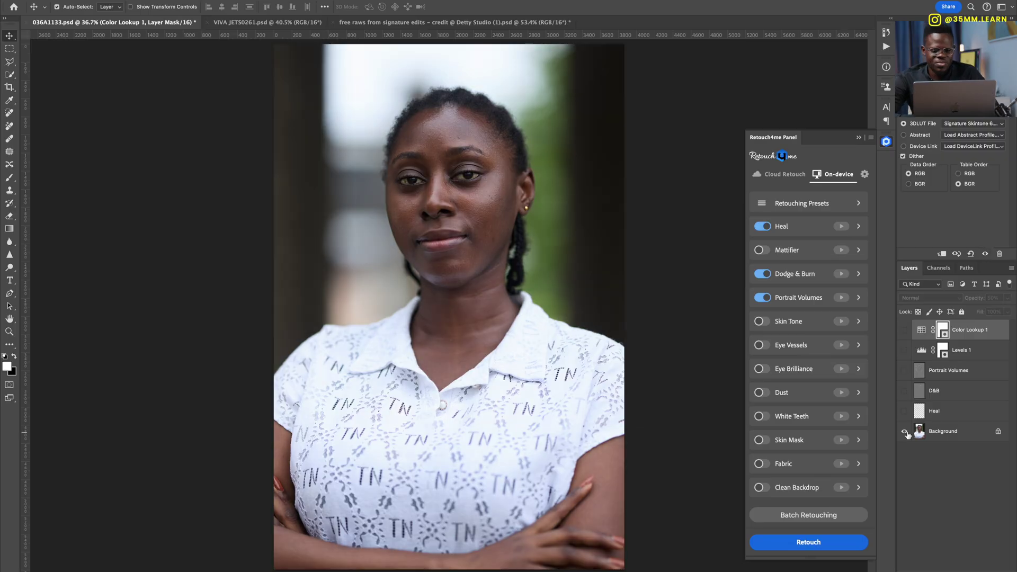
alt+click(906, 433)
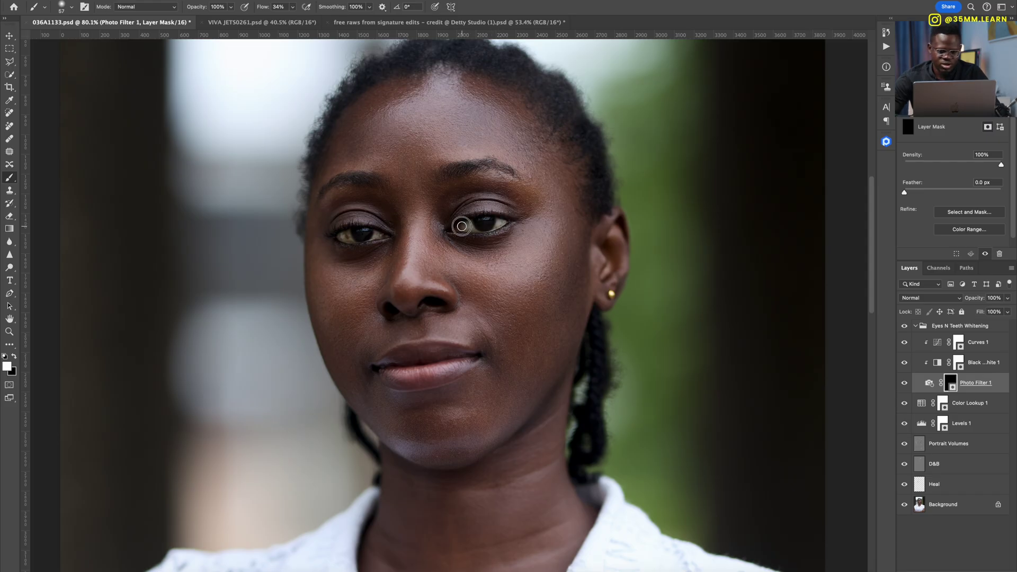
- Paint white over both eyes on the Photo Filter mask to whiten them, and collapse the Eyes N Teeth Whitening group
drag(393, 236, 343, 237)
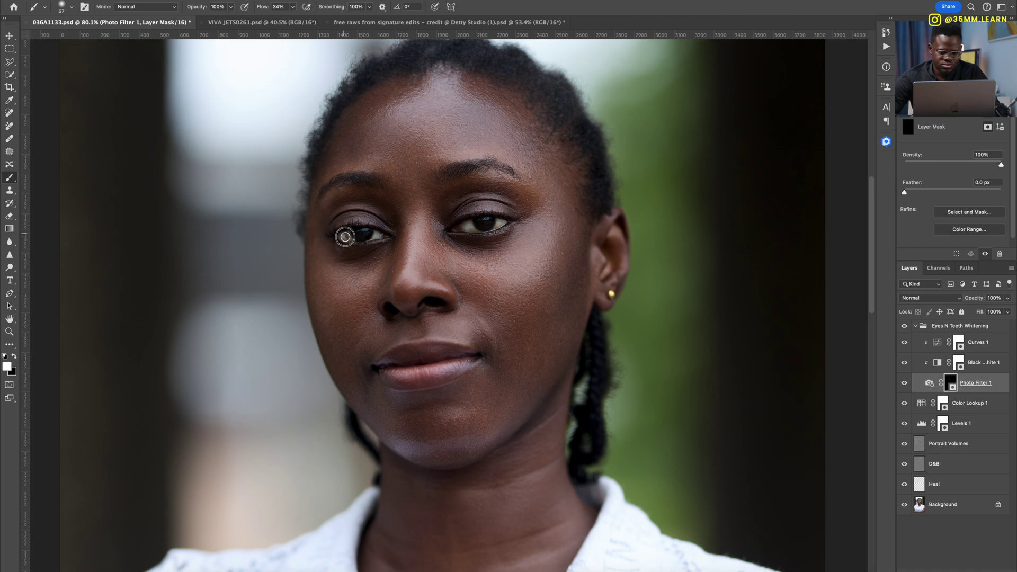
mouse_move(470, 228)
mouse_down()
mouse_move(503, 229)
mouse_move(494, 222)
mouse_up()
key(ctrl+0)
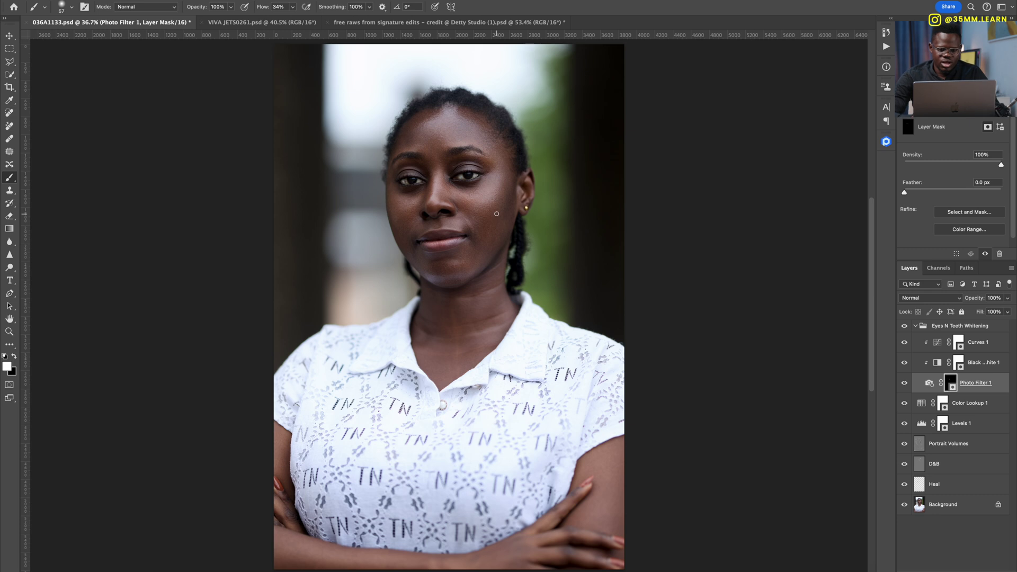
click(914, 327)
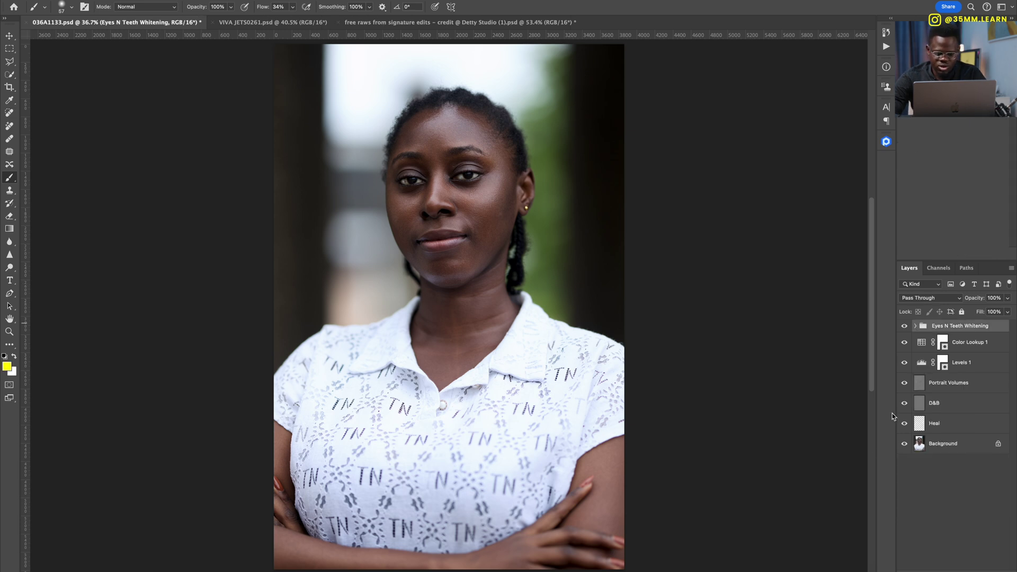
- Switch between the Background layer alone and the full layer stack to review the portrait before and after retouching
alt+click(905, 444)
alt+click(905, 444)
alt+click(905, 445)
alt+click(905, 445)
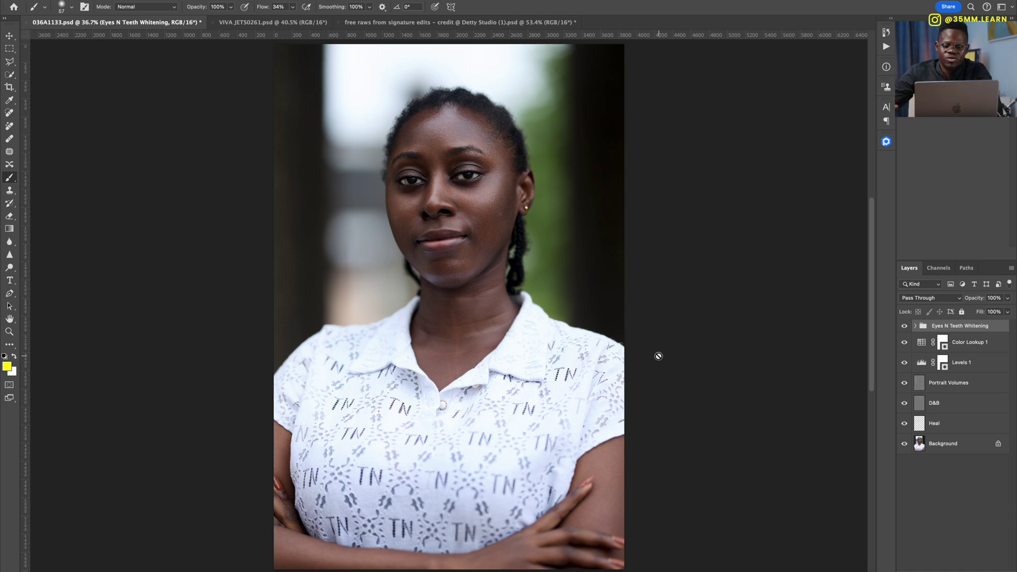
- Switch to the VIVA JETS0261.psd document and show the Retouch4me cloud retouching options
click(252, 22)
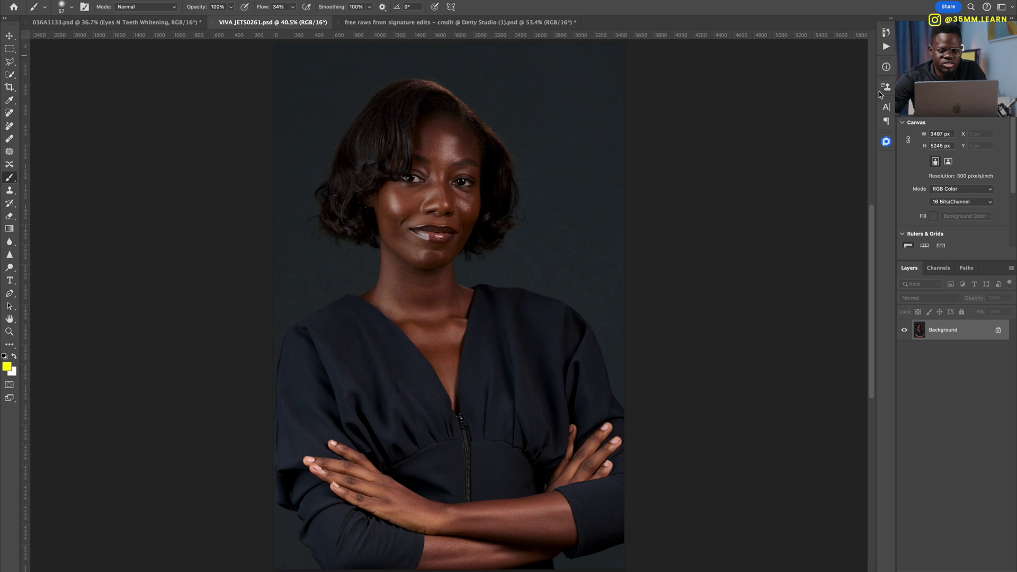
click(886, 143)
click(781, 179)
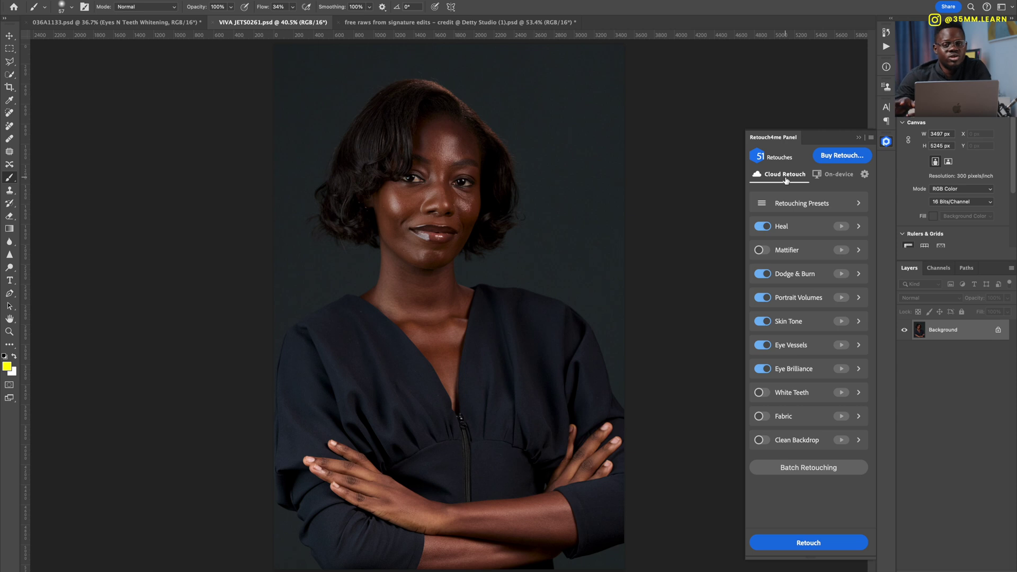
- Turn on the Mattifier, White Teeth, Fabric and Clean Backdrop cloud plugins and check the on-device plugin list for comparison
click(768, 251)
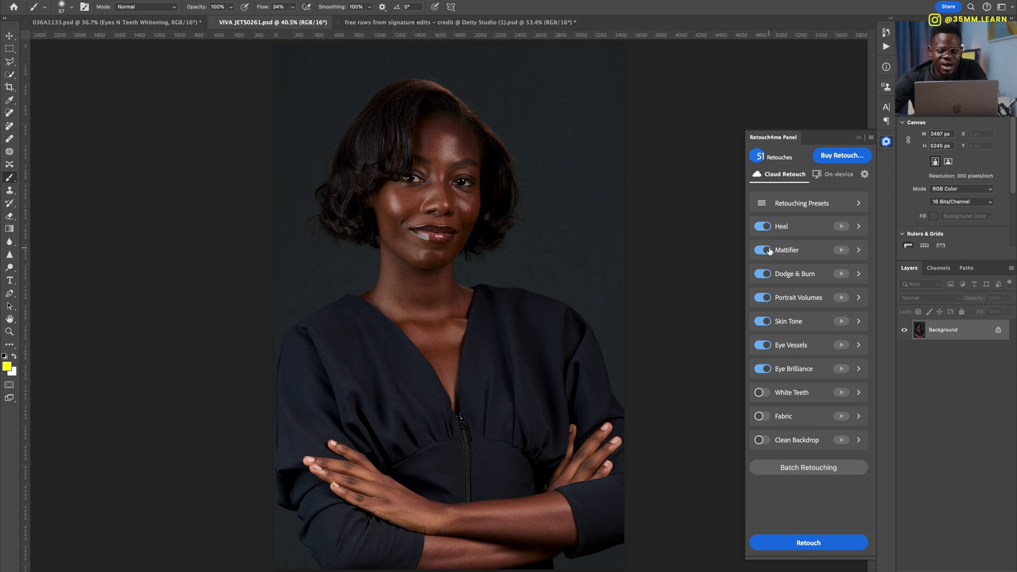
click(766, 394)
click(763, 417)
click(763, 440)
click(836, 177)
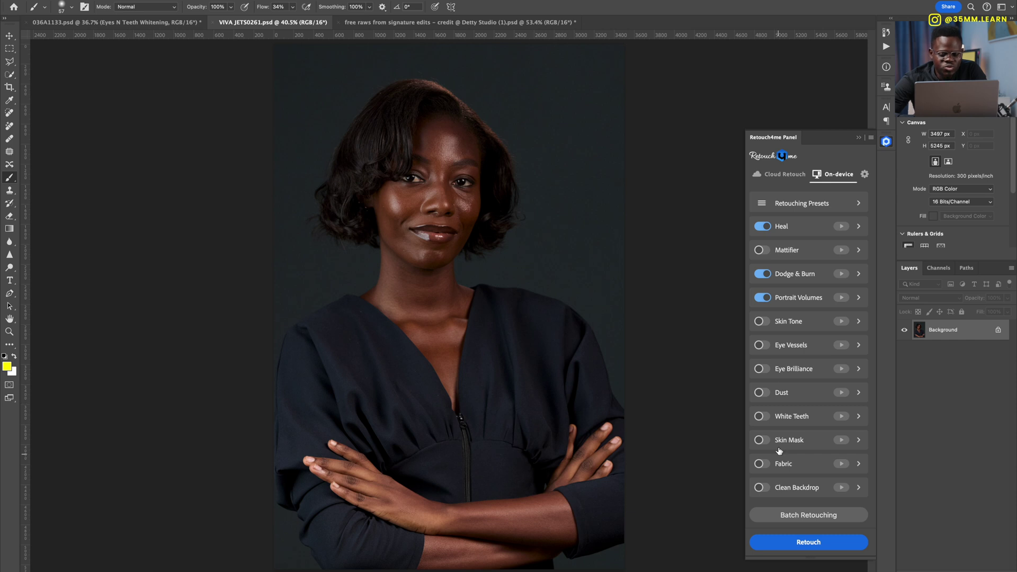
click(793, 179)
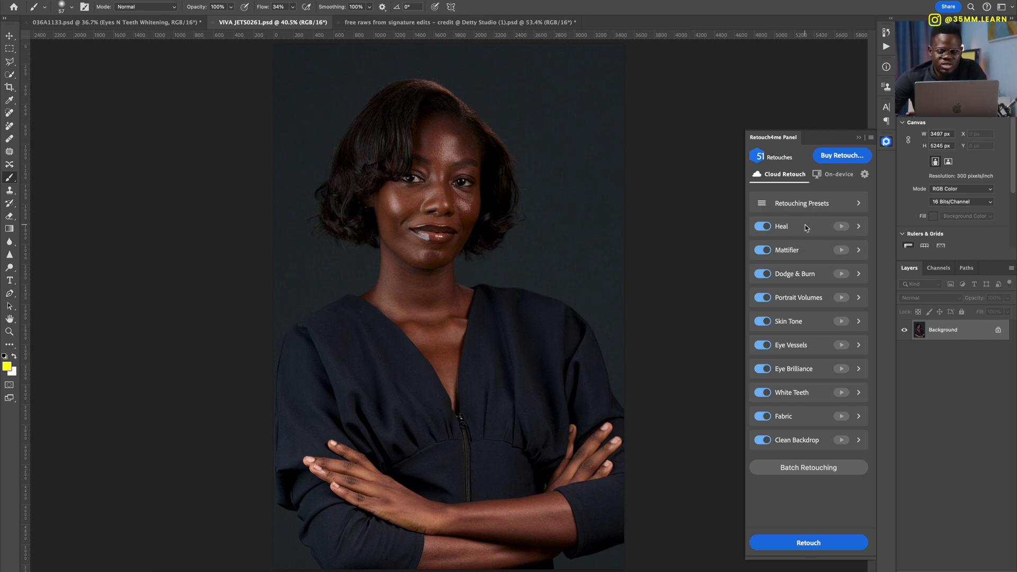
- Turn off Mattifier, White Teeth, Fabric and Clean Backdrop, and run the cloud retouch with the remaining plugins
click(800, 536)
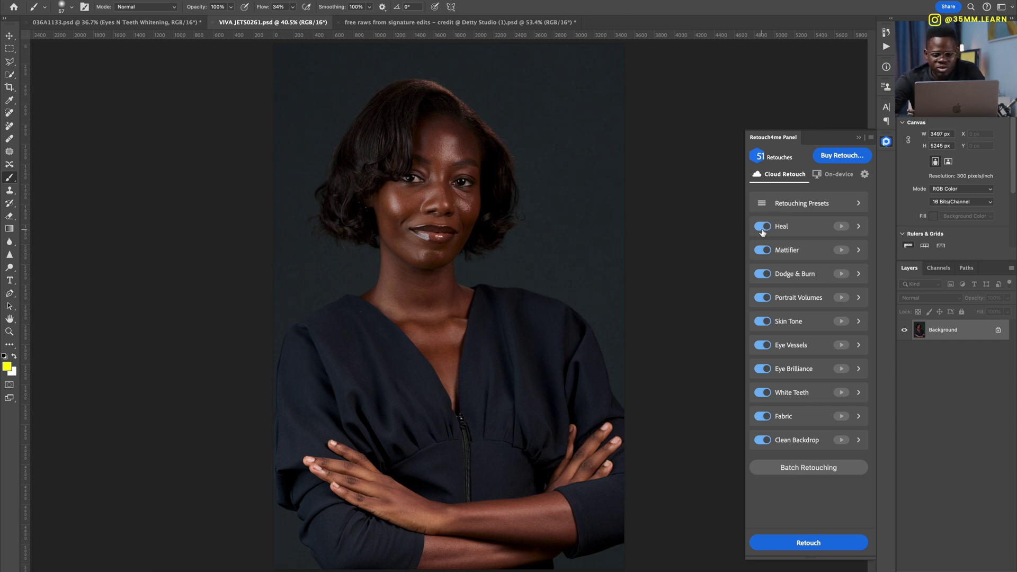
click(764, 251)
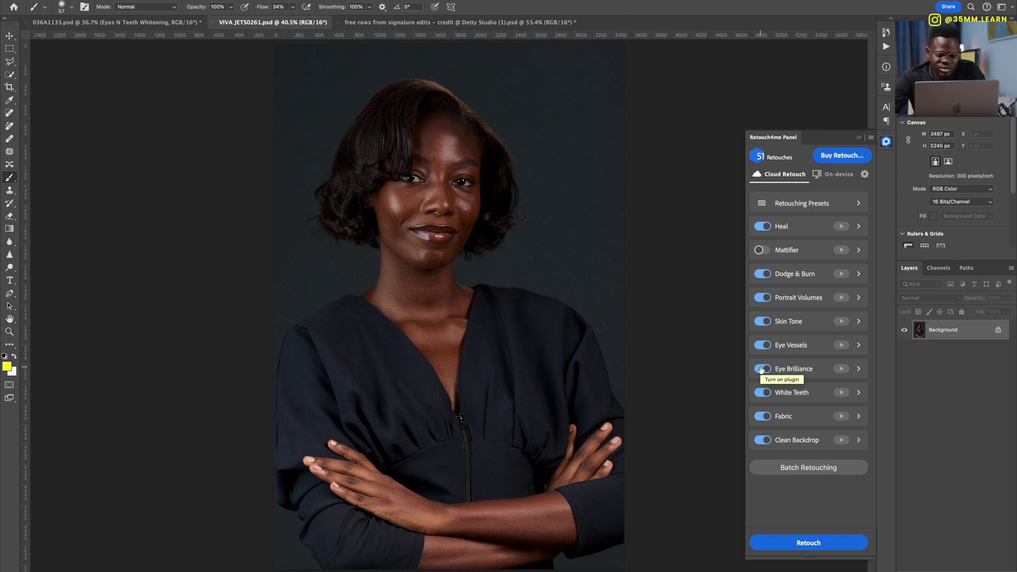
click(763, 393)
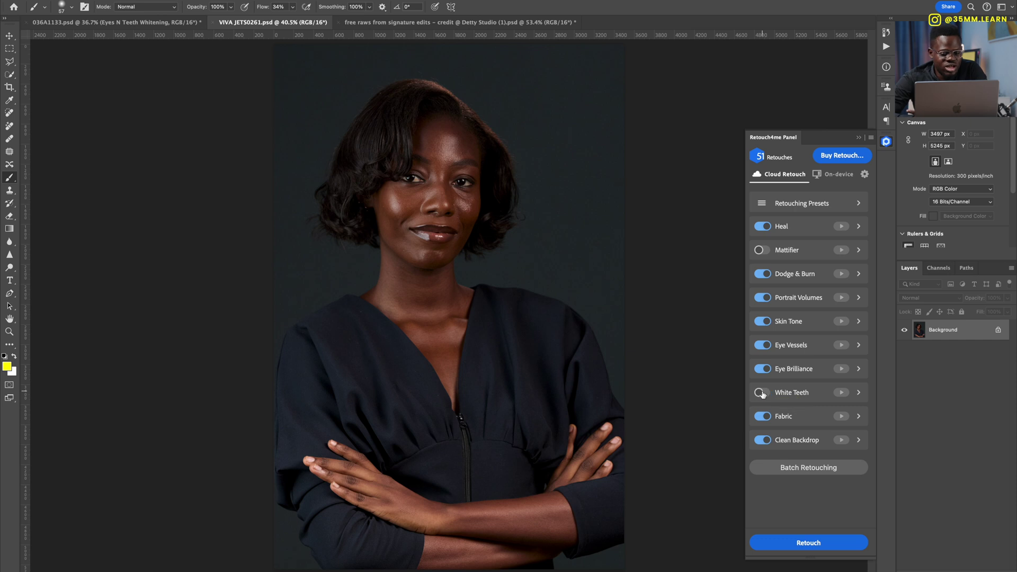
click(763, 417)
click(767, 440)
click(819, 546)
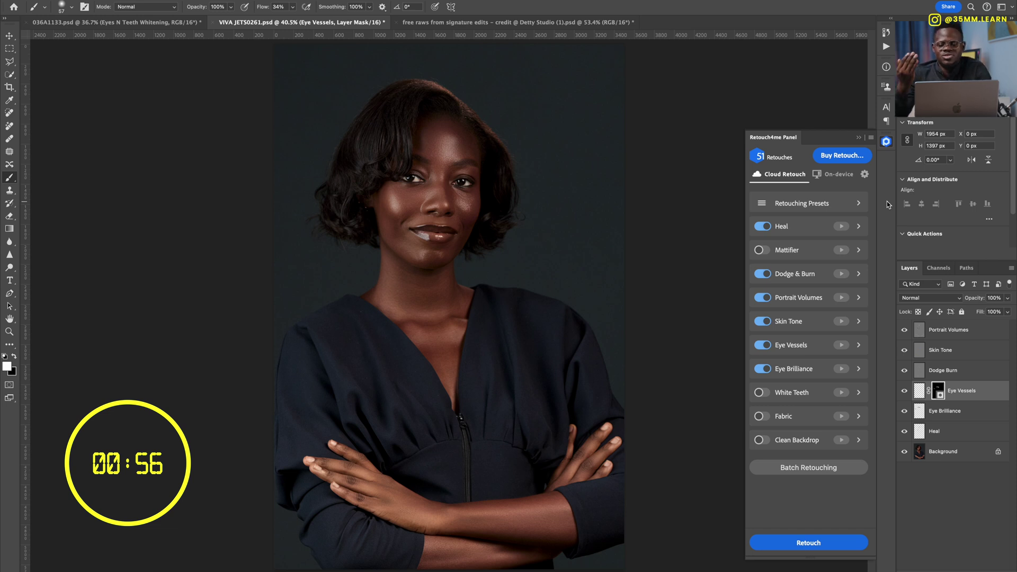
- Hide all retouch layers above the Background and toggle the Heal layer to compare its corrections on the face
drag(905, 329, 900, 413)
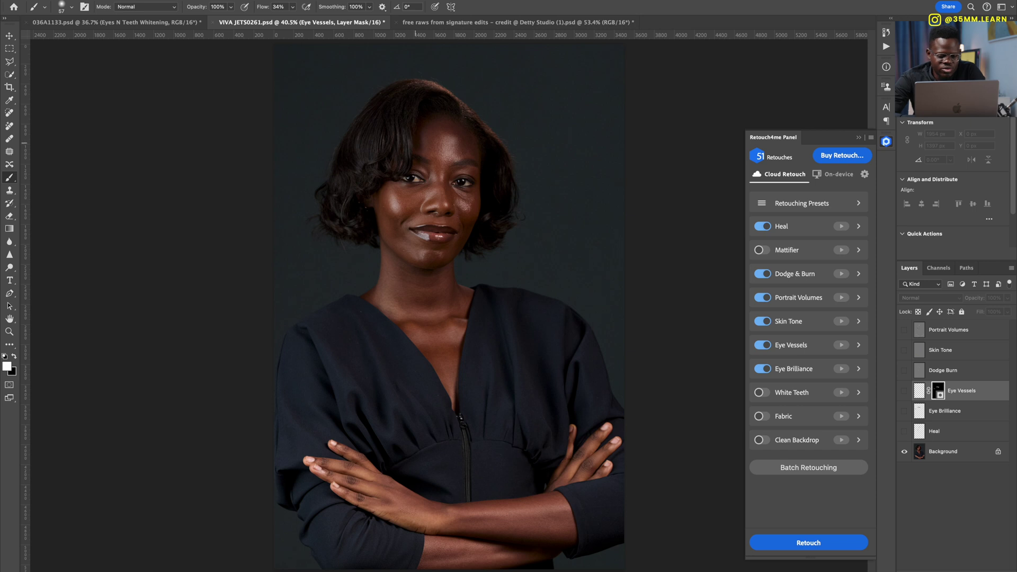
scroll(416, 147, up, 6)
scroll(416, 143, up, 1)
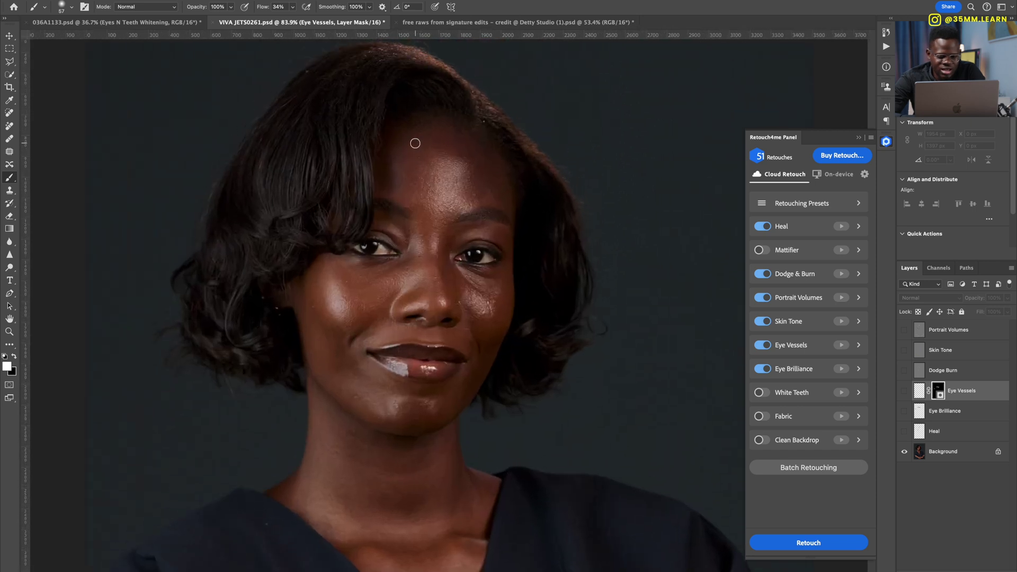
alt+click(905, 432)
alt+click(905, 431)
alt+click(905, 432)
alt+click(905, 431)
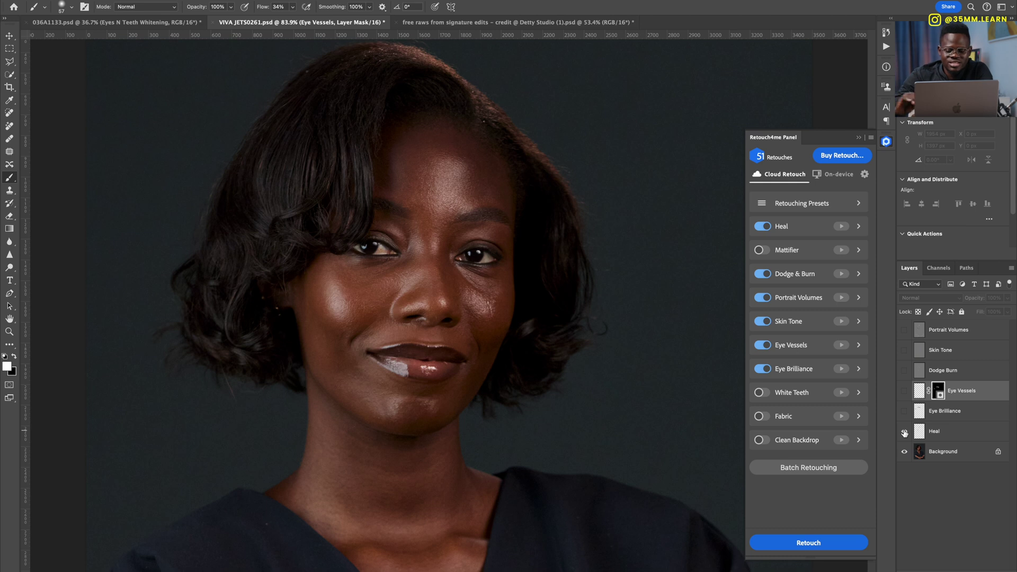
- Turn the Heal layer off and back on while examining the cheek beside the nose at close range
click(906, 432)
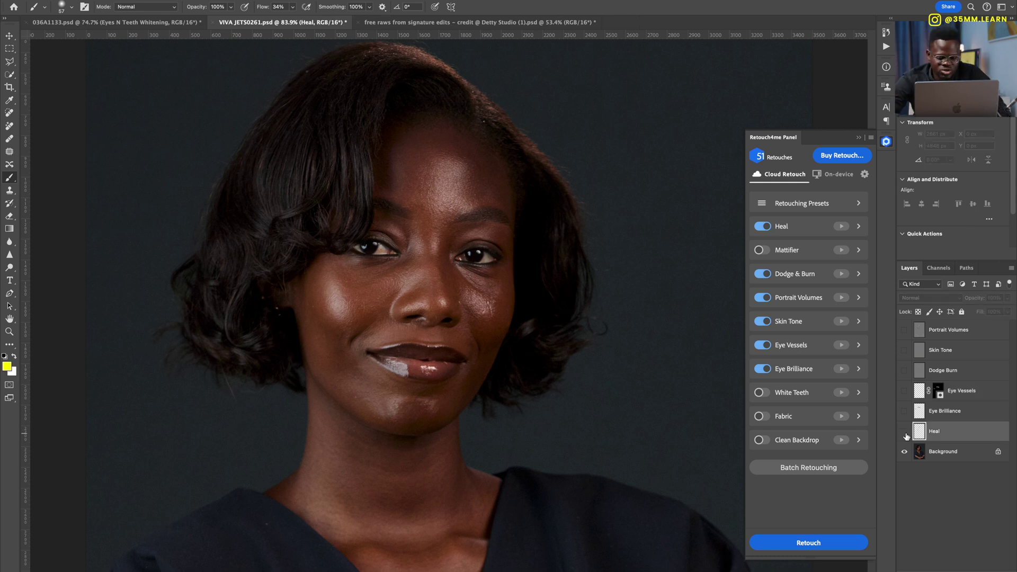
drag(454, 297, 622, 334)
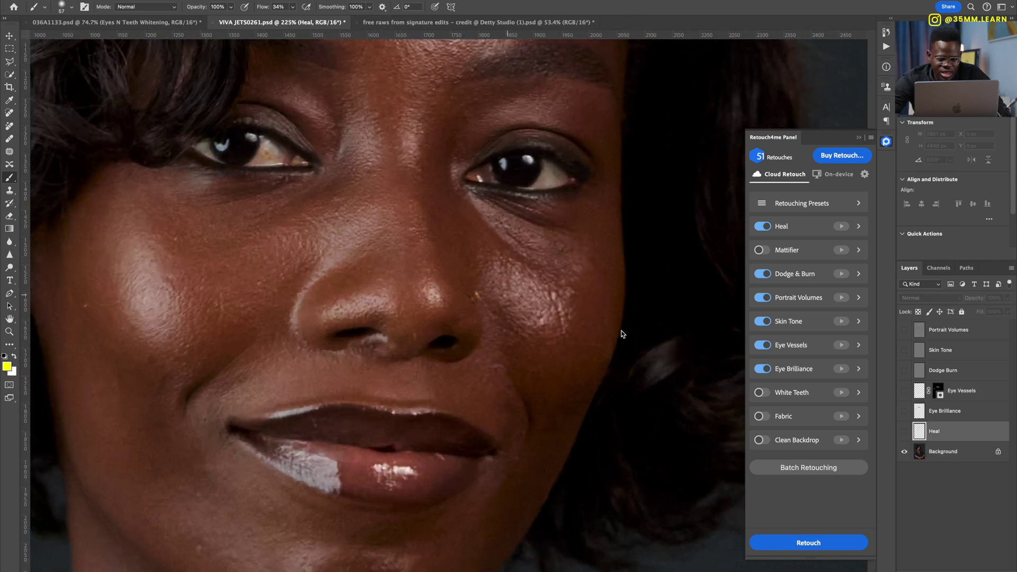
click(904, 432)
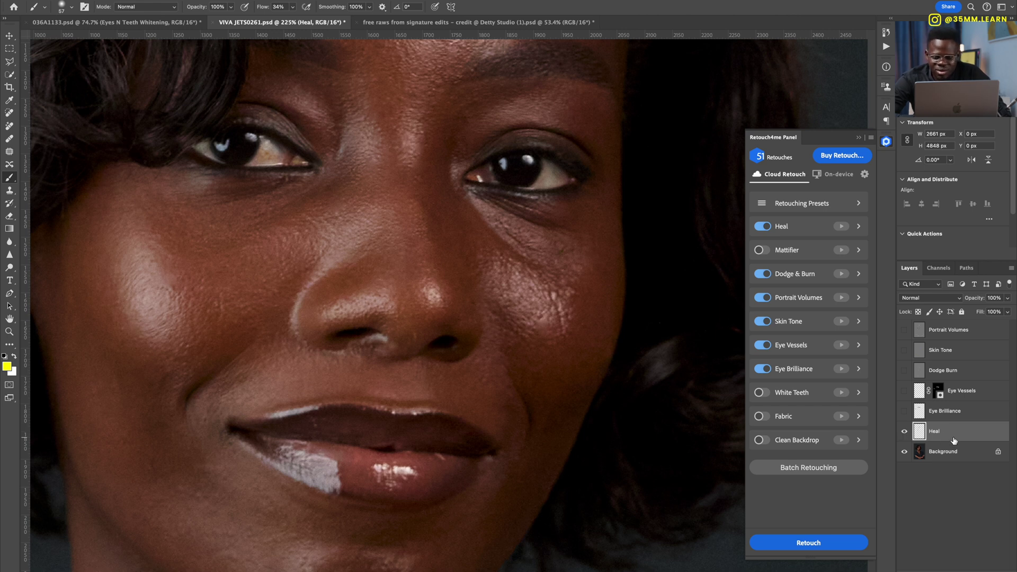
- Add a layer mask to the Heal layer and prepare a black brush of size 20 with 100% flow
click(950, 559)
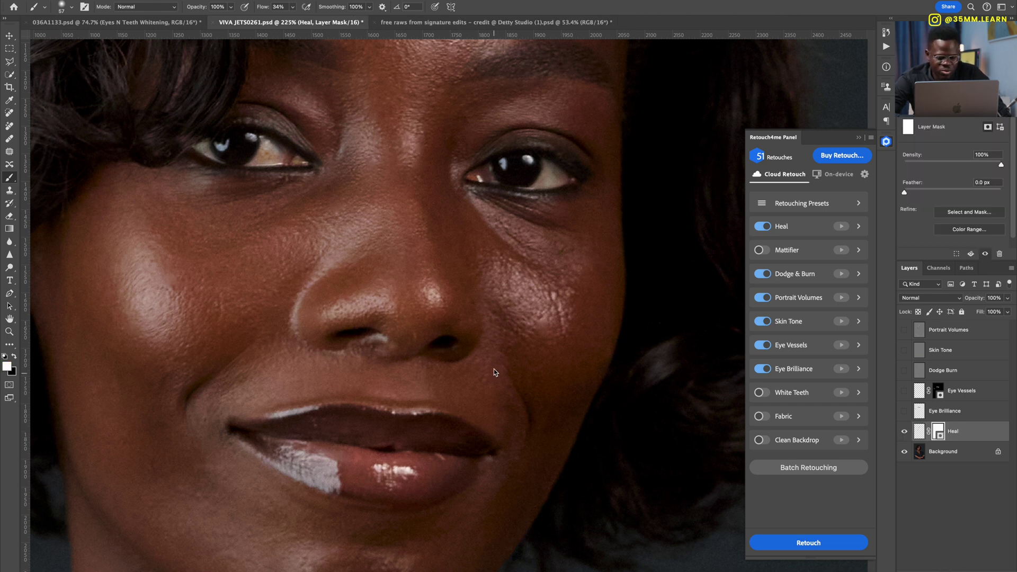
key(bracketleft)
key(bracketleft)
key(bracketleft)
key(bracketleft)
key(x)
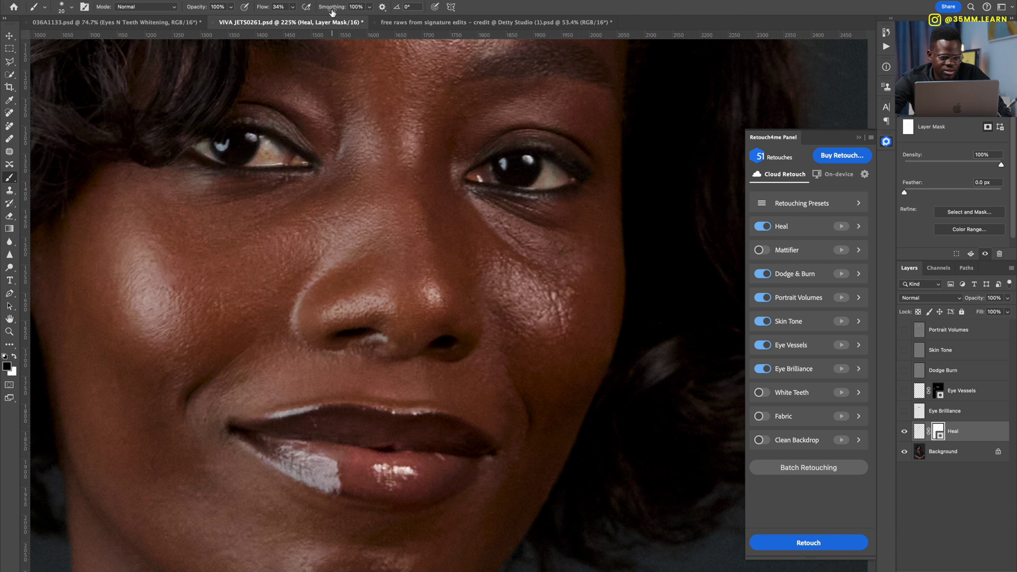
click(293, 7)
drag(293, 18, 331, 19)
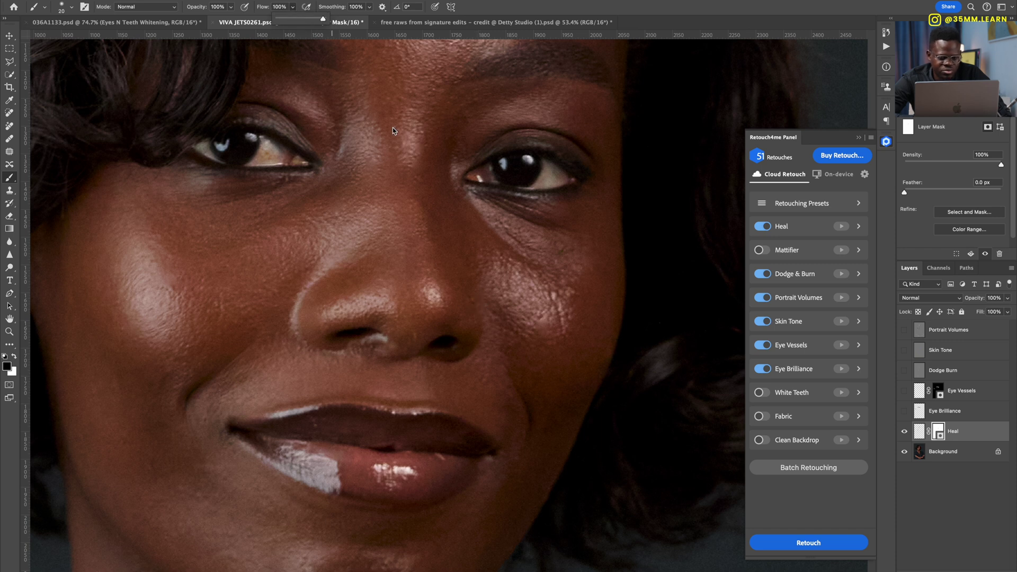
- Enlarge the brush to 40 and paint black on the Heal mask over the cheek mole beside the nose to restore it
click(471, 307)
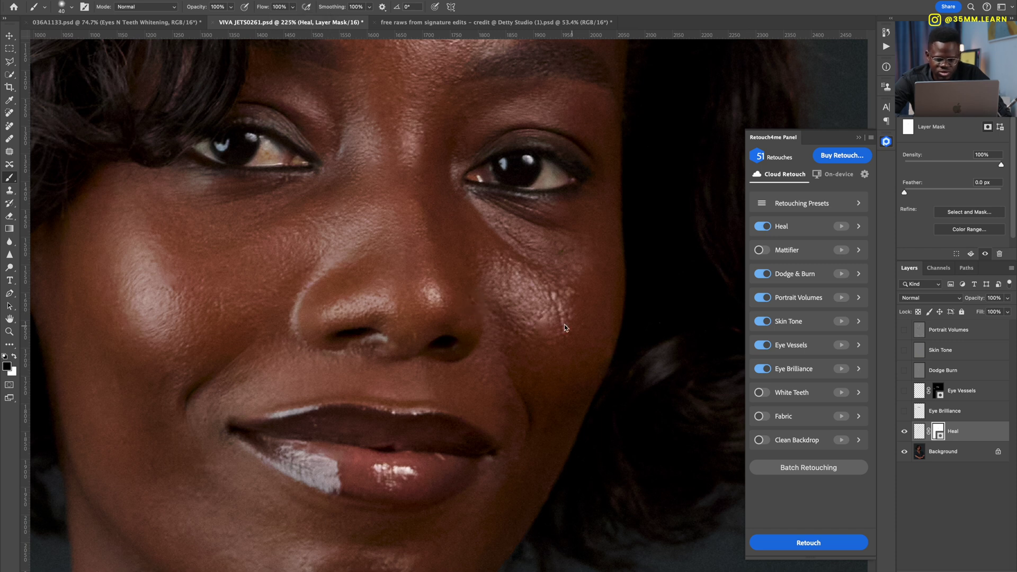
key(bracketright)
key(bracketright)
mouse_move(476, 297)
mouse_down()
mouse_move(468, 289)
mouse_move(479, 297)
mouse_up()
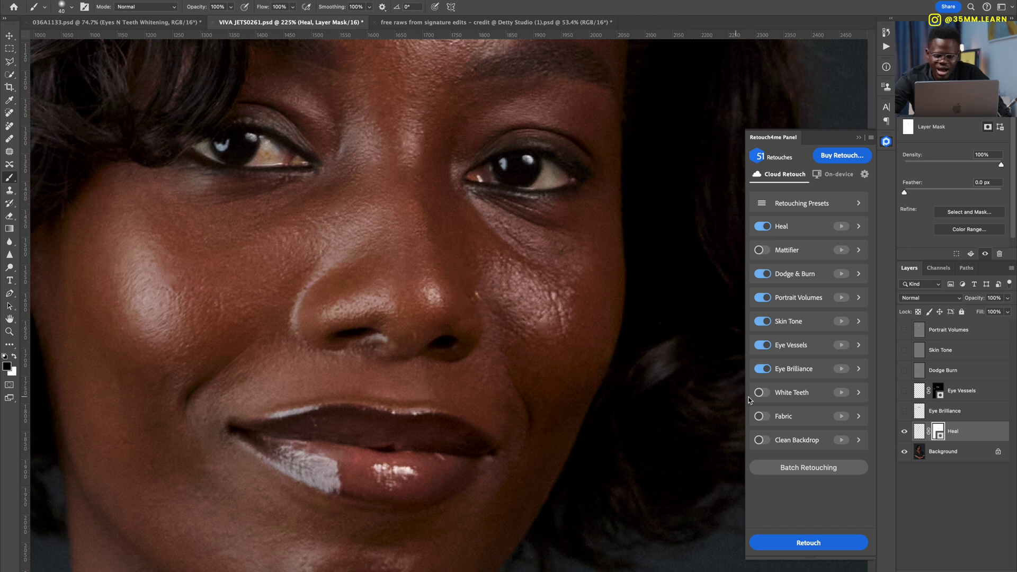
- Toggle the masked Heal layer's visibility to check the restored mole against the original skin
click(905, 431)
click(905, 431)
click(906, 432)
click(905, 433)
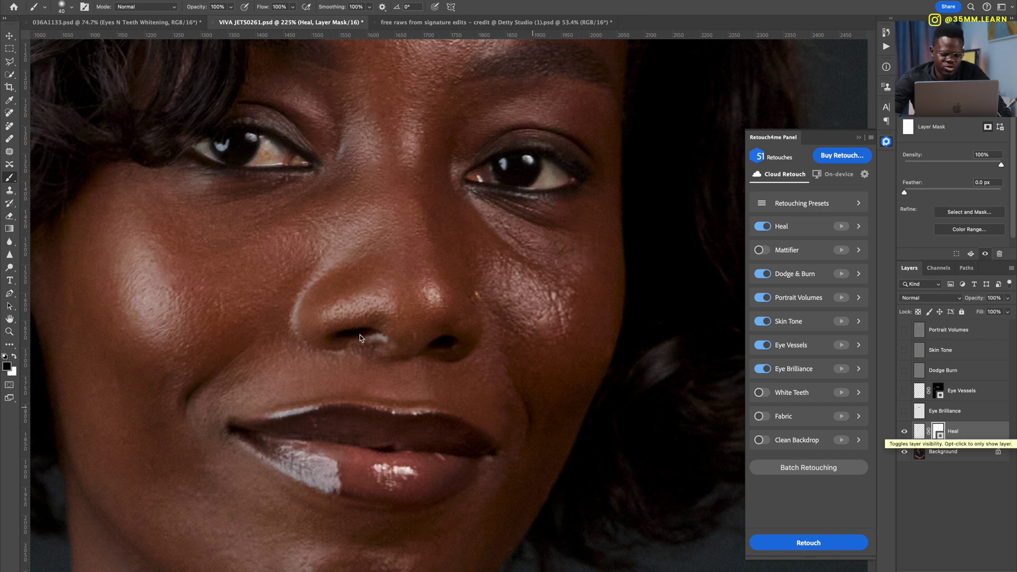
- Turn on the Eye Brilliance layer and toggle its visibility repeatedly to compare the eyes, leaving the layer shown
scroll(354, 333, down, 4)
scroll(355, 332, down, 2)
scroll(355, 332, down, 5)
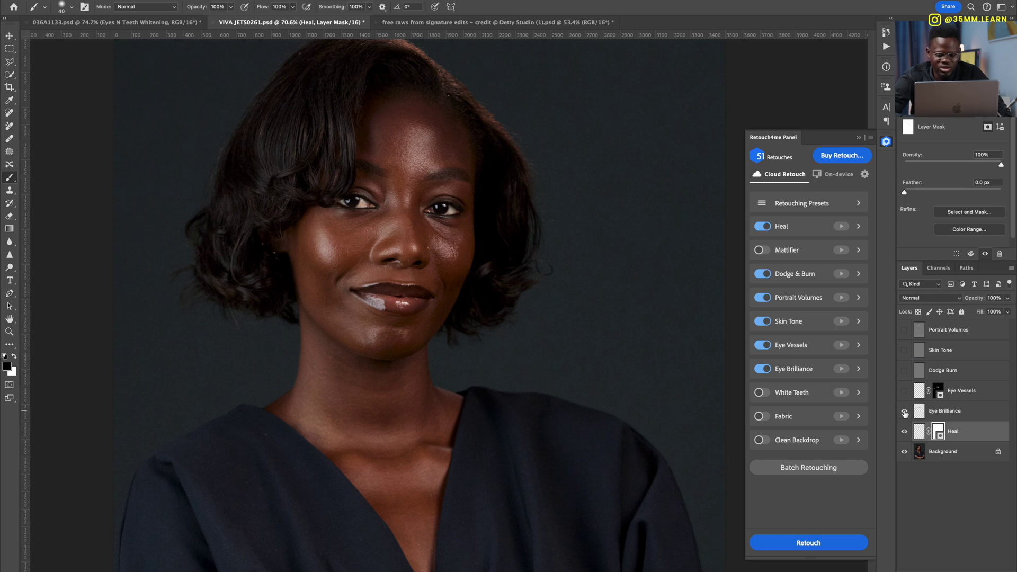
click(906, 413)
click(906, 413)
click(906, 413)
click(906, 413)
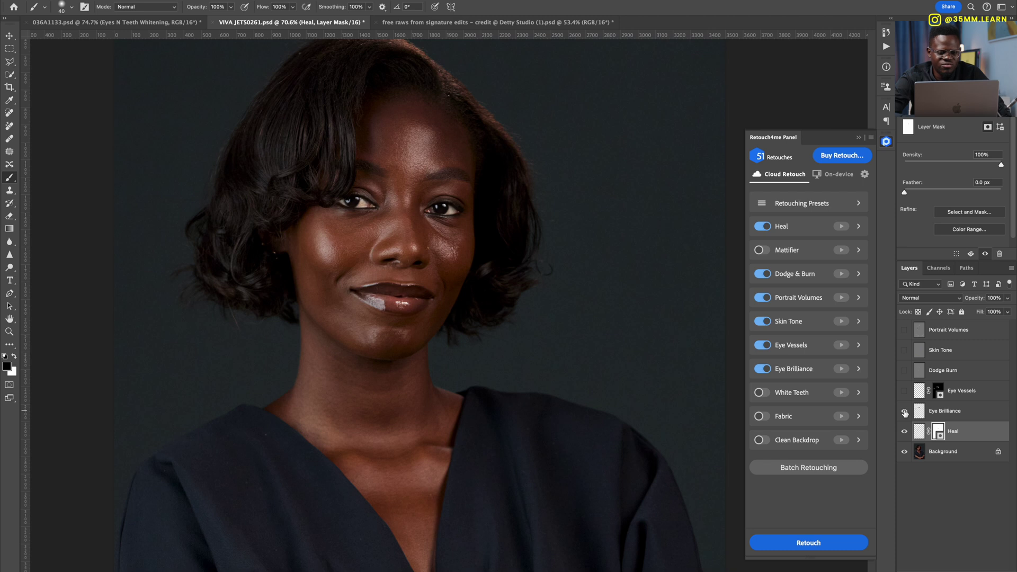
click(906, 412)
click(906, 413)
click(906, 413)
click(906, 413)
click(906, 412)
click(905, 413)
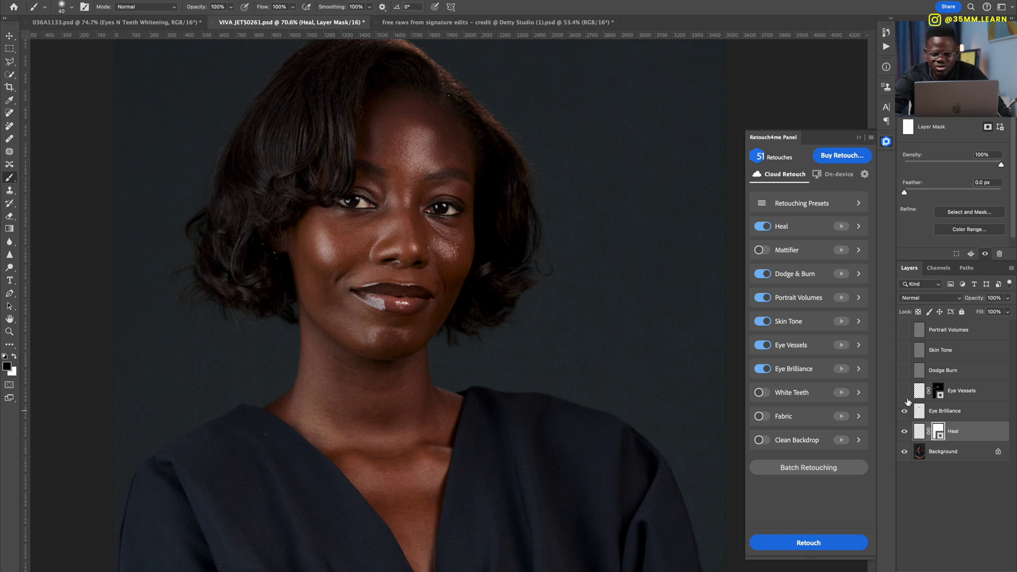
- Isolate the Eye Vessels layer to inspect its content, restore the other layers and delete Eye Vessels
alt+click(906, 392)
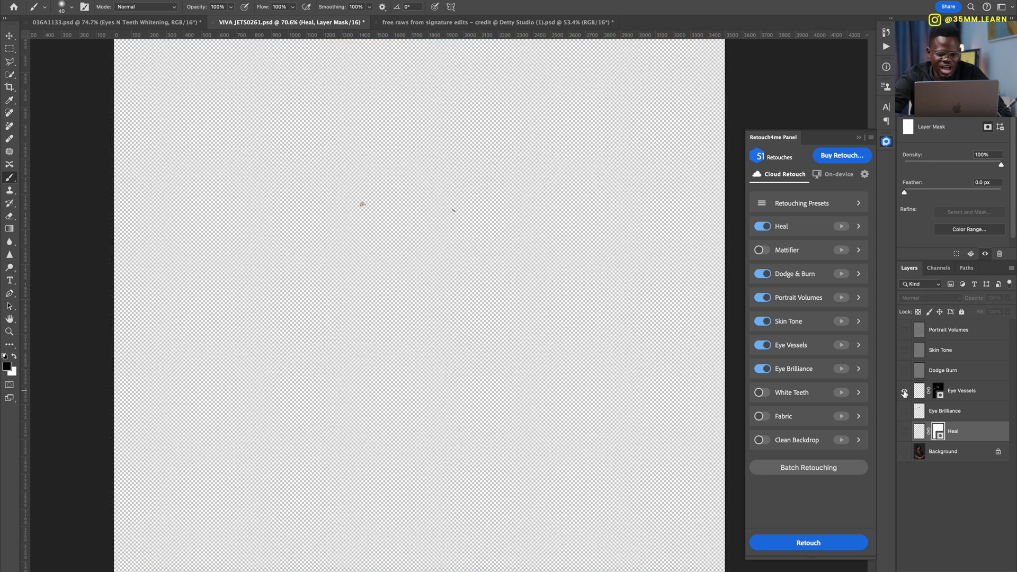
alt+click(905, 392)
click(984, 395)
key(BackSpace)
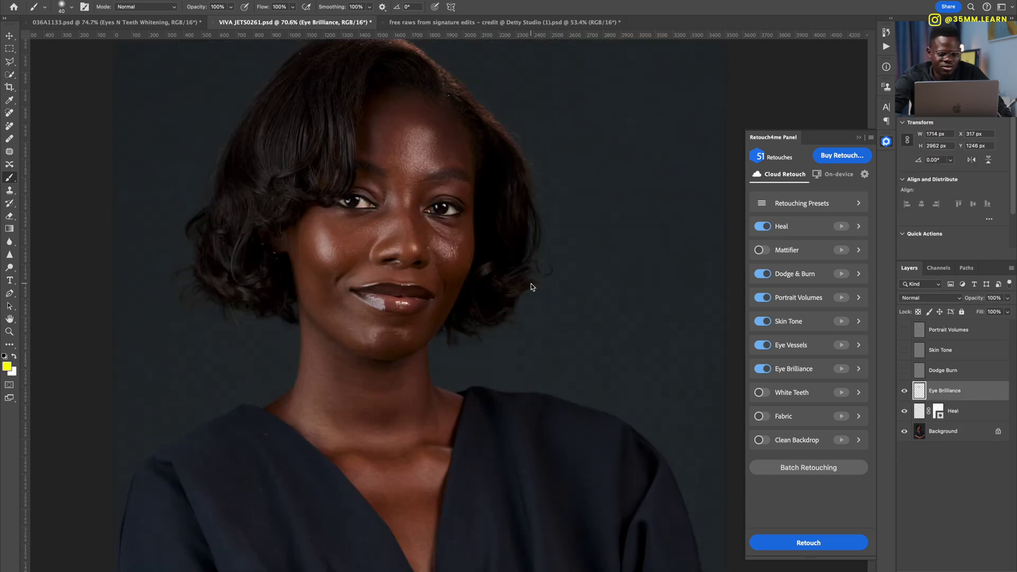
- Show the Dodge Burn layer on its own and restore the other layers to inspect its effect on the portrait
scroll(531, 284, down, 3)
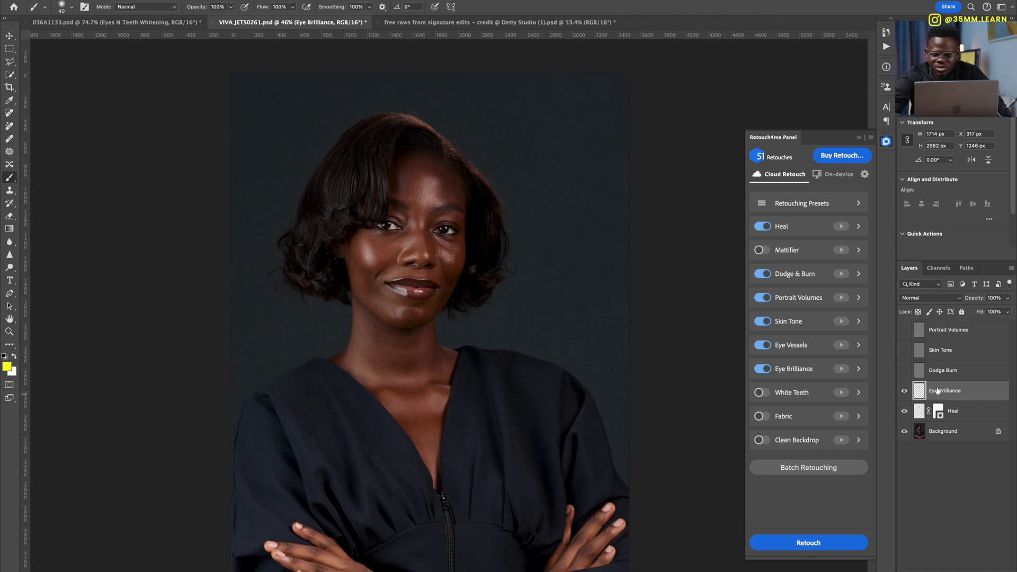
click(906, 370)
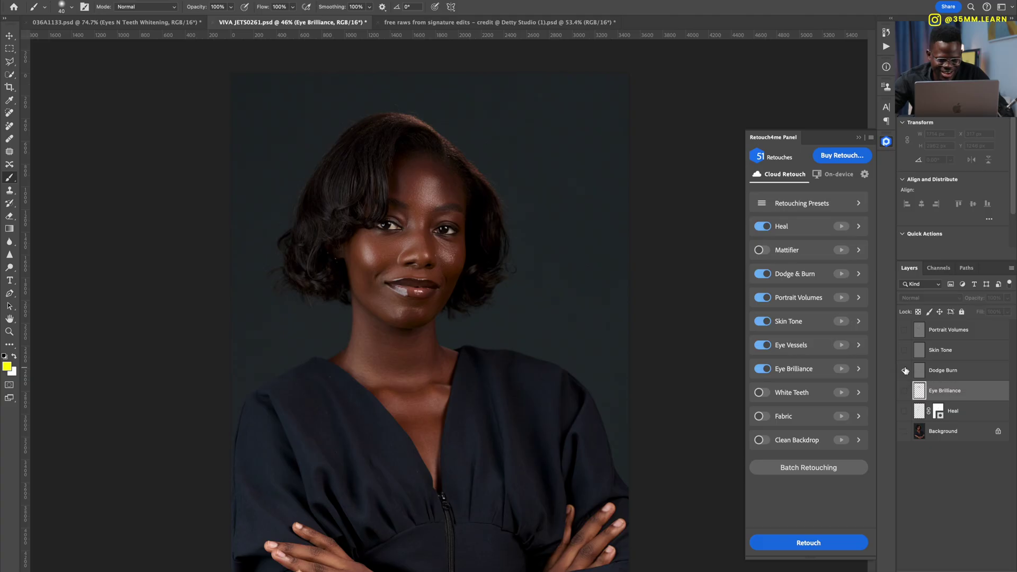
click(906, 370)
alt+click(906, 370)
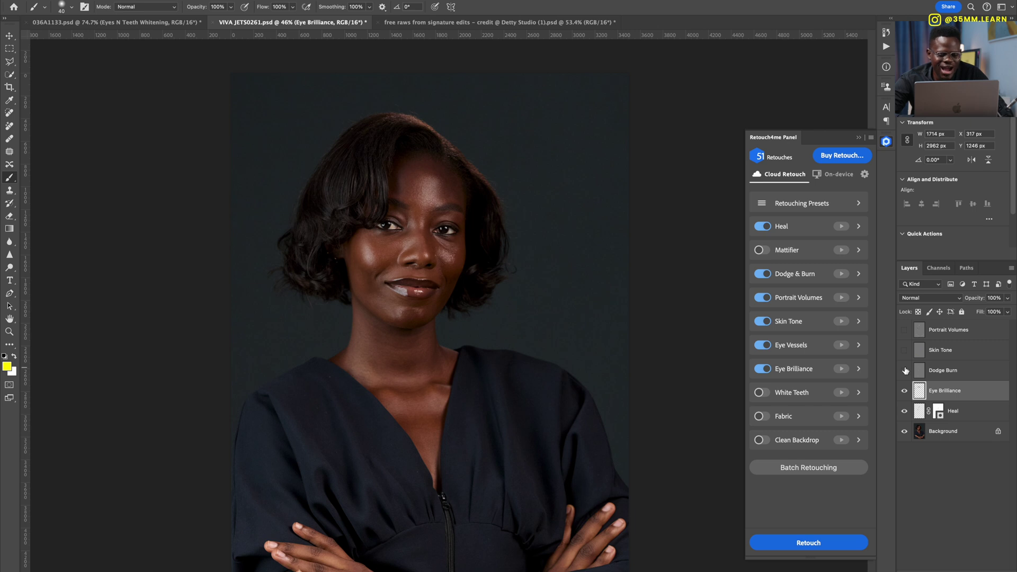
- Toggle the Dodge Burn layer at close range to compare the facial skin, leaving the layer visible
scroll(905, 370, up, 3)
alt+click(906, 371)
alt+click(906, 371)
alt+click(905, 370)
alt+click(906, 371)
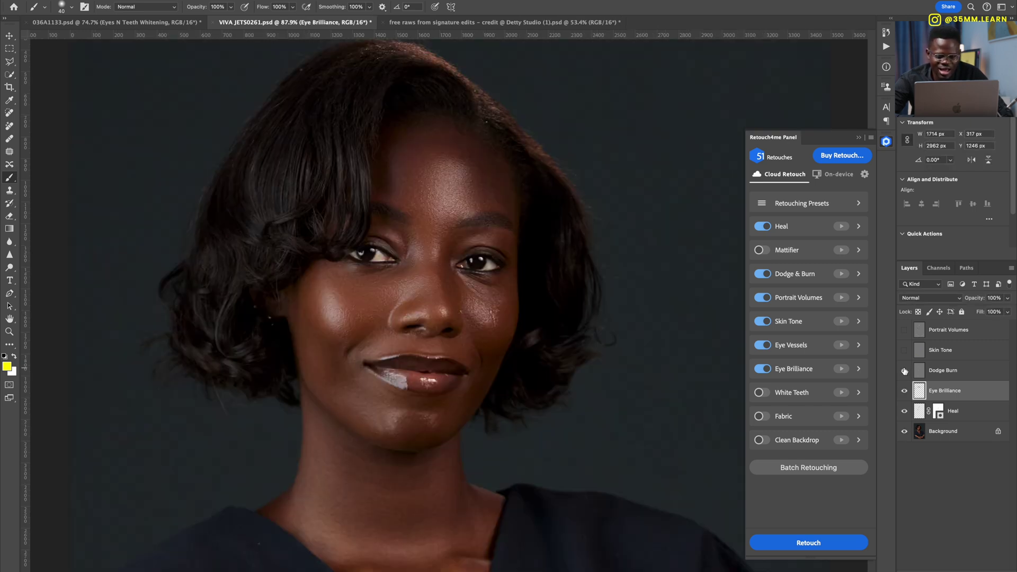
click(905, 370)
click(905, 370)
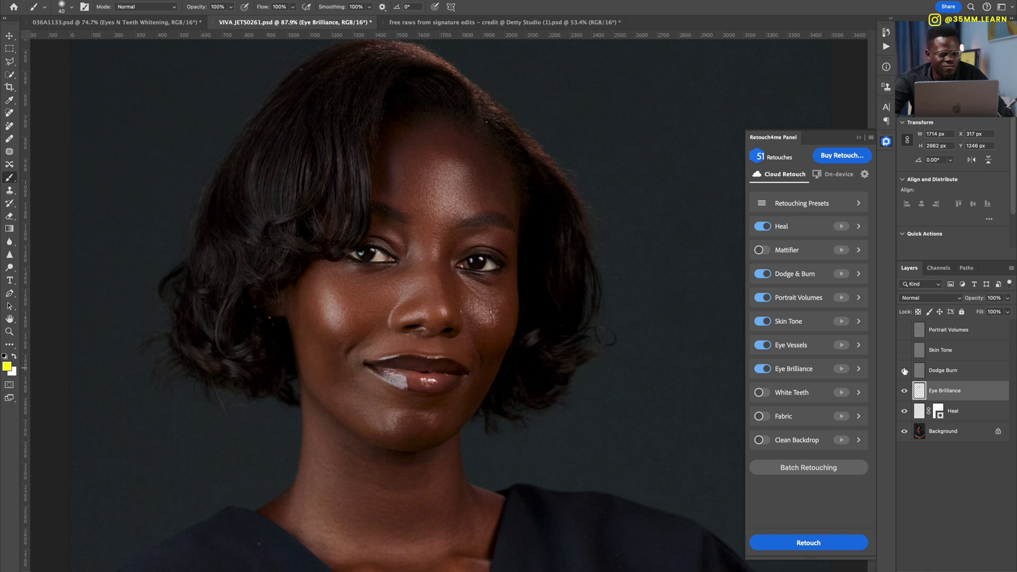
click(905, 370)
click(905, 371)
click(905, 370)
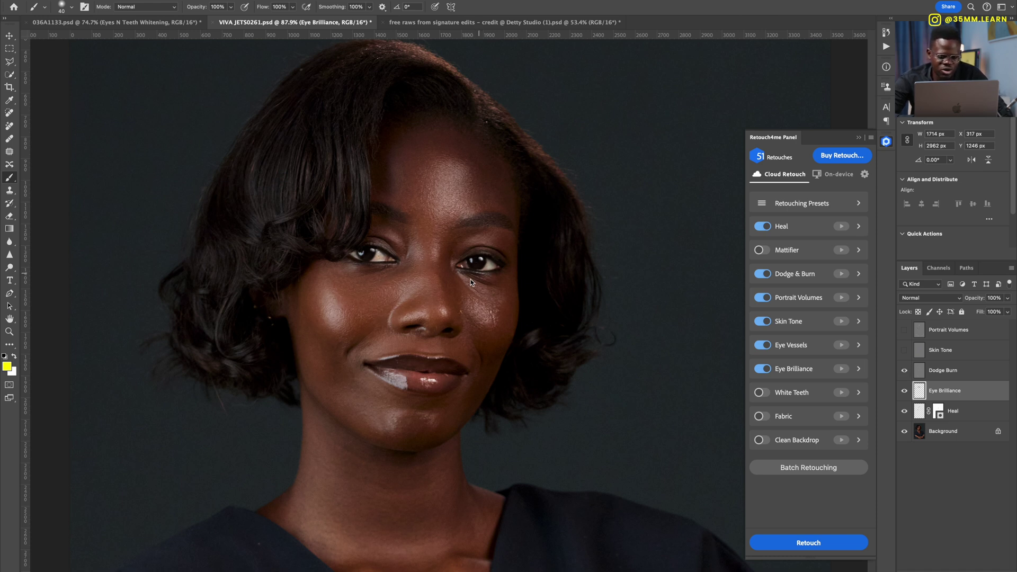
scroll(470, 287, up, 2)
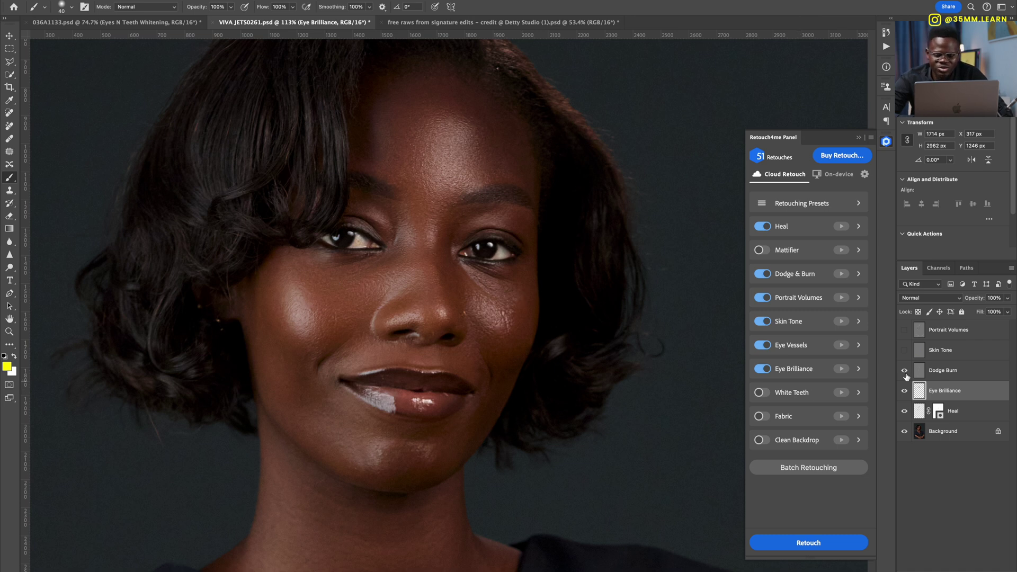
- Turn on the Skin Tone layer to judge its effect on the whole portrait and remove that layer
scroll(472, 338, down, 2)
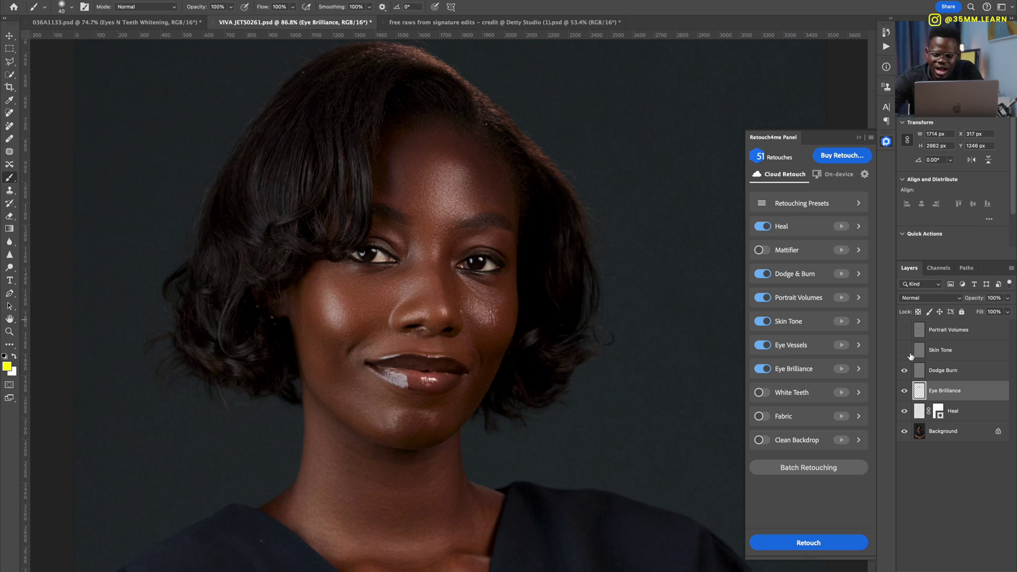
scroll(511, 321, down, 5)
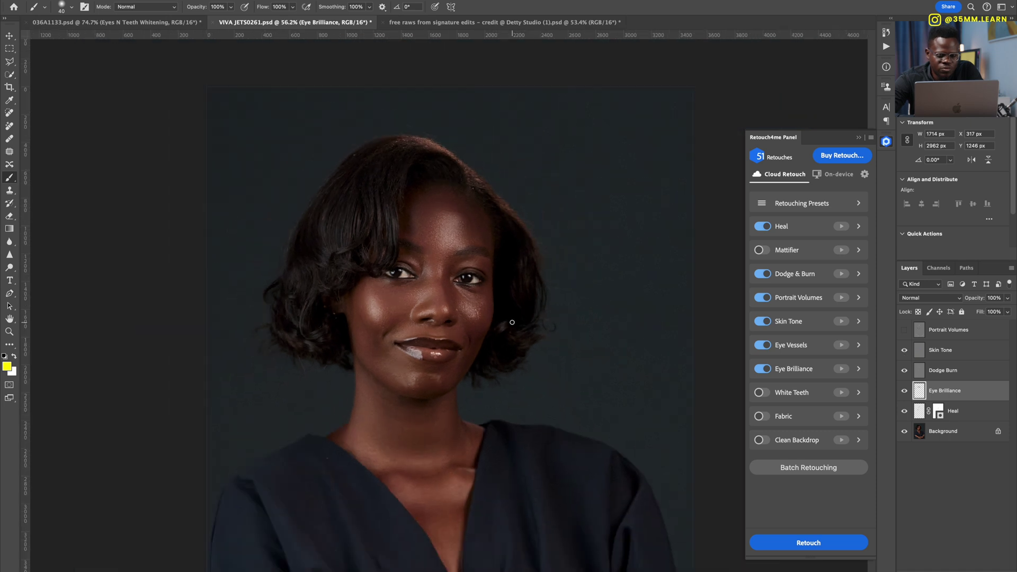
scroll(565, 311, down, 3)
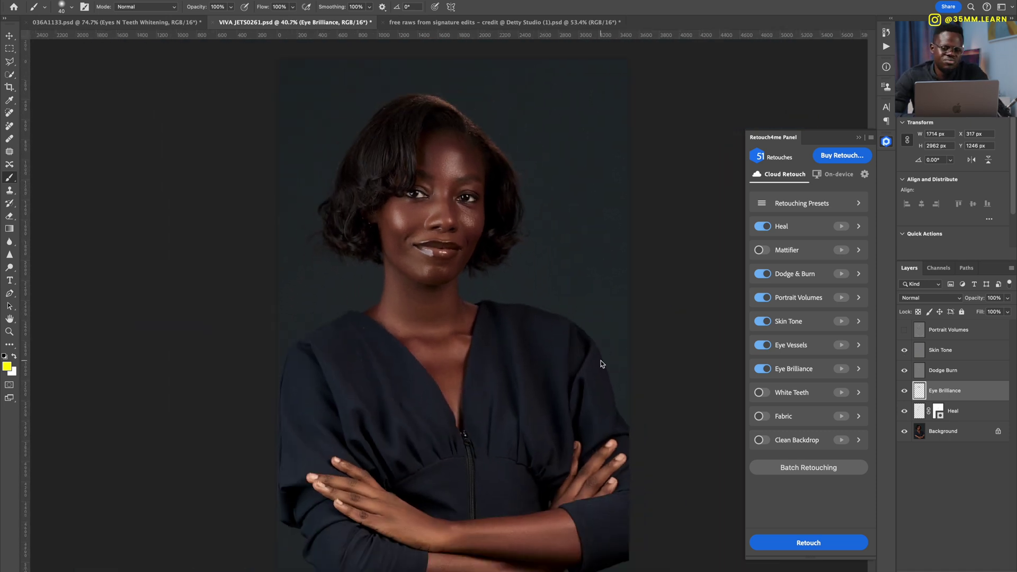
click(964, 354)
click(904, 352)
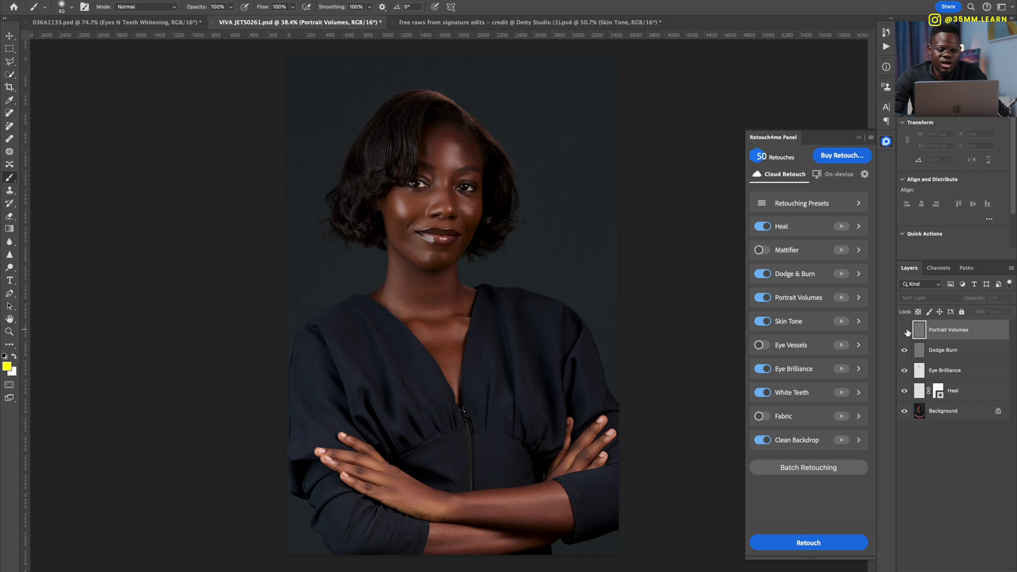
- Compare the original Background with the full retouch by hiding and restoring all layers above it
drag(905, 330, 904, 393)
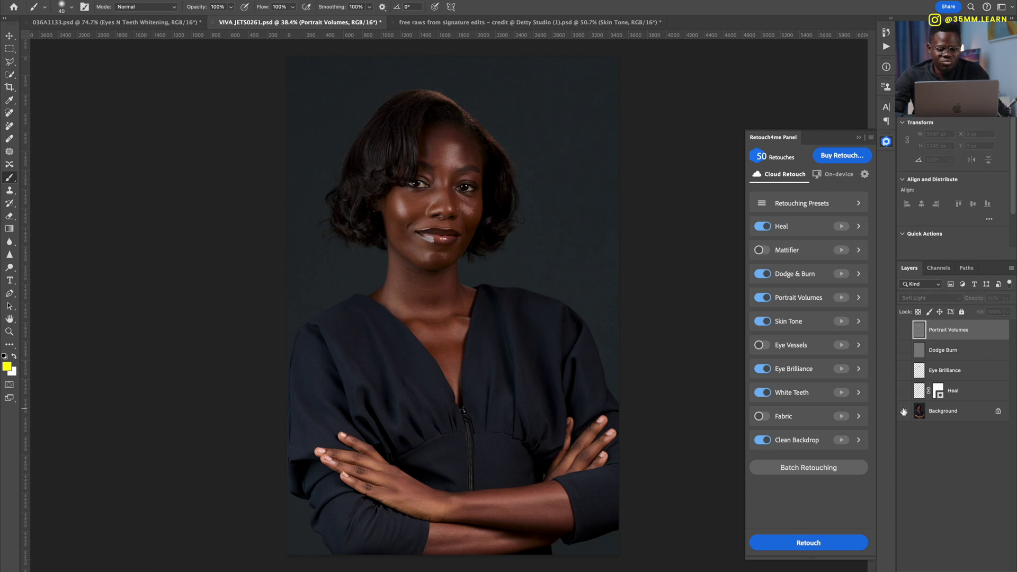
alt+click(904, 412)
scroll(470, 128, up, 3)
scroll(470, 127, up, 3)
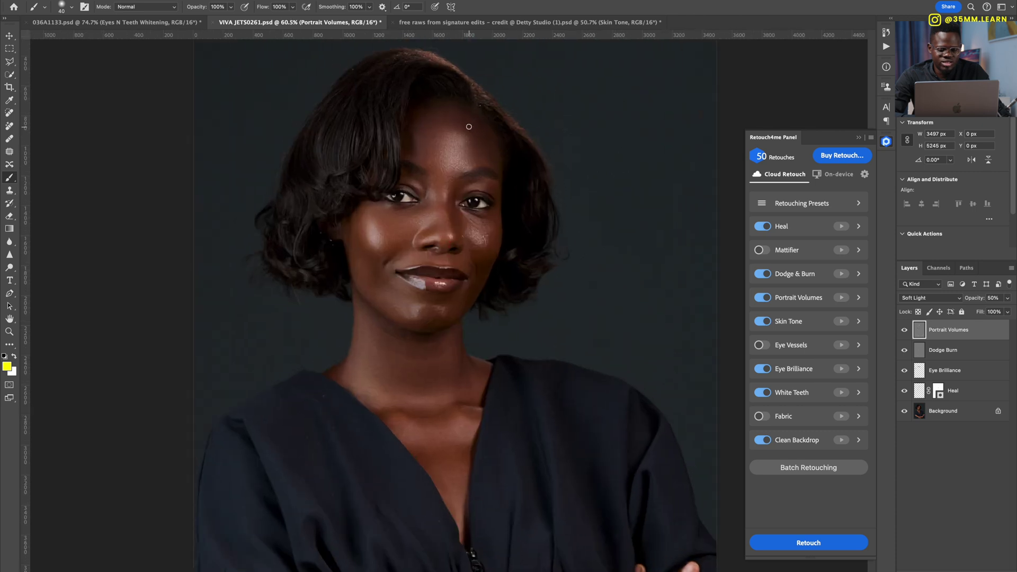
alt+click(906, 412)
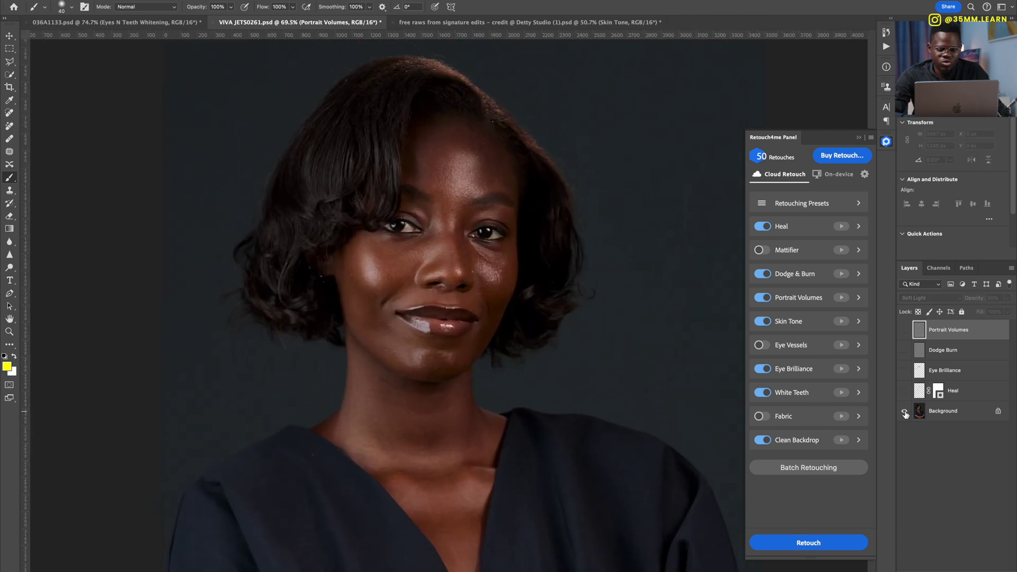
alt+click(905, 412)
alt+click(905, 411)
alt+click(905, 412)
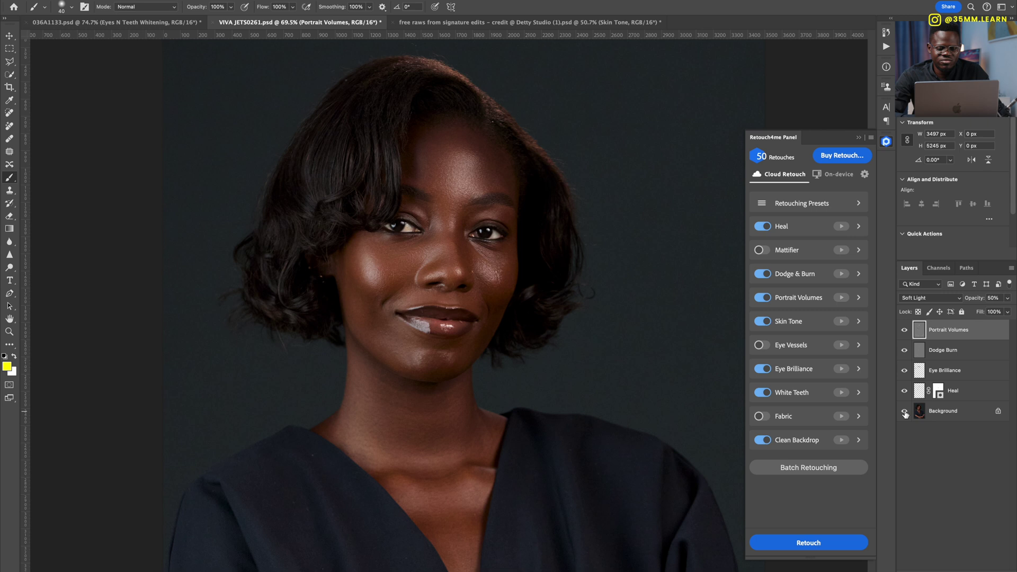
scroll(578, 289, down, 4)
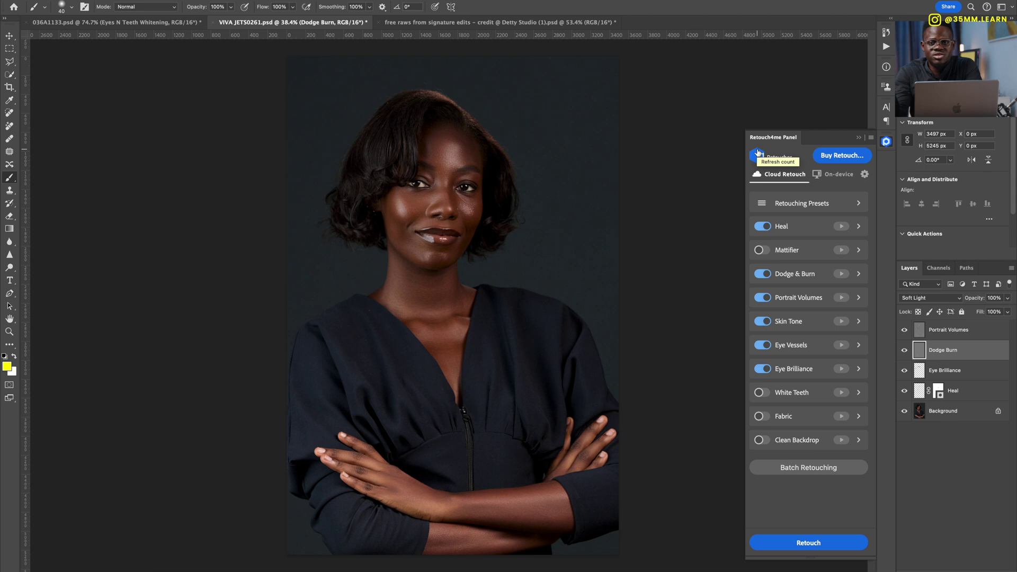
- Refresh the remaining cloud retouch count and enable the Mattifier plugin
click(758, 153)
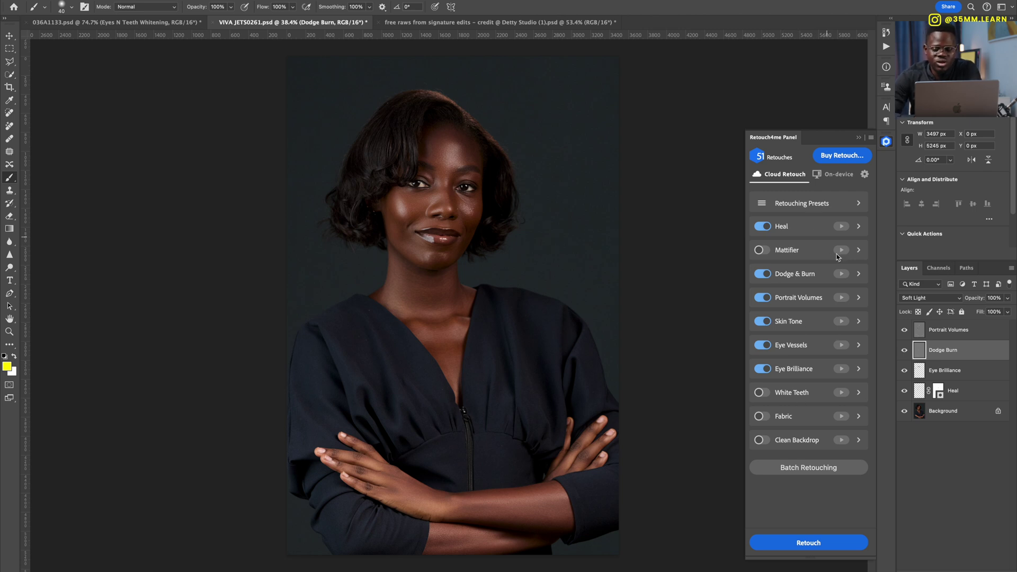
click(762, 249)
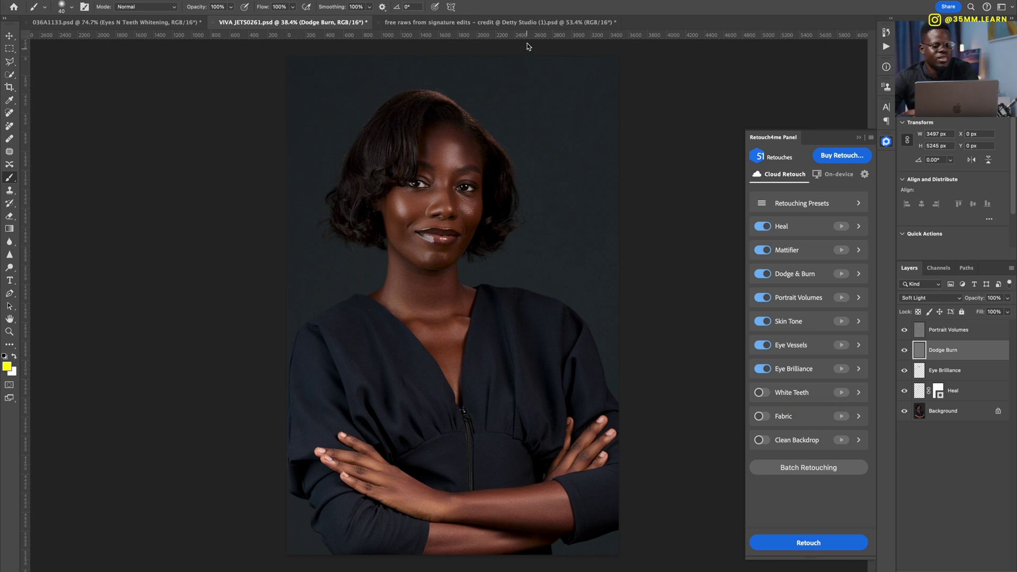
- Switch to the "free raws from signature edits" document and examine the model's face and skin
click(523, 23)
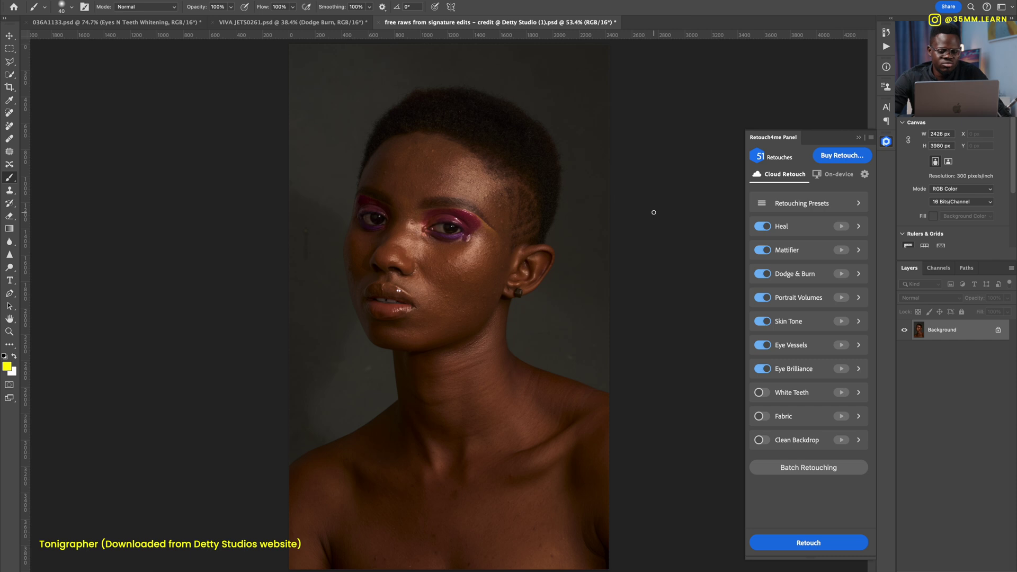
scroll(508, 250, up, 3)
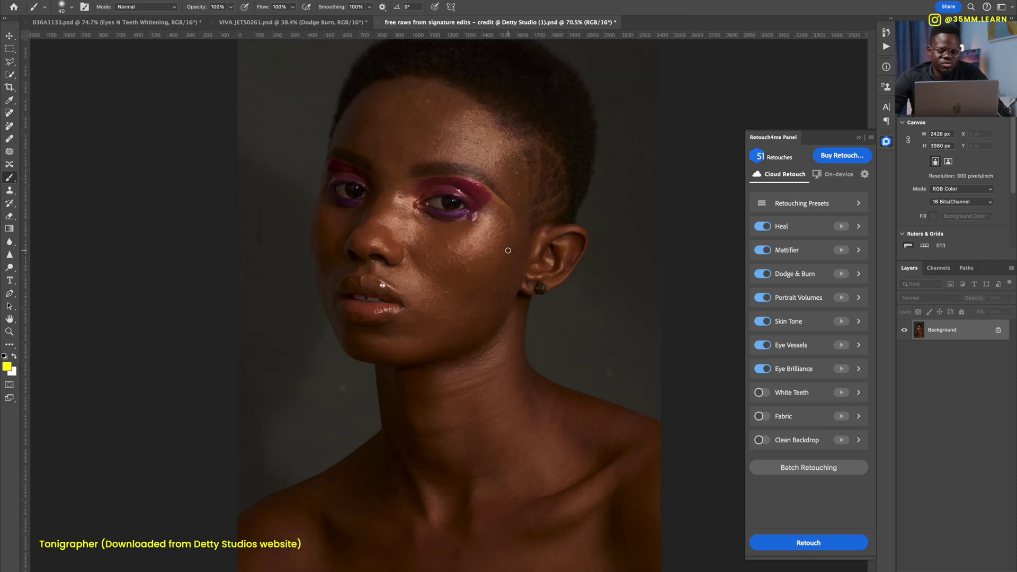
scroll(508, 250, down, 3)
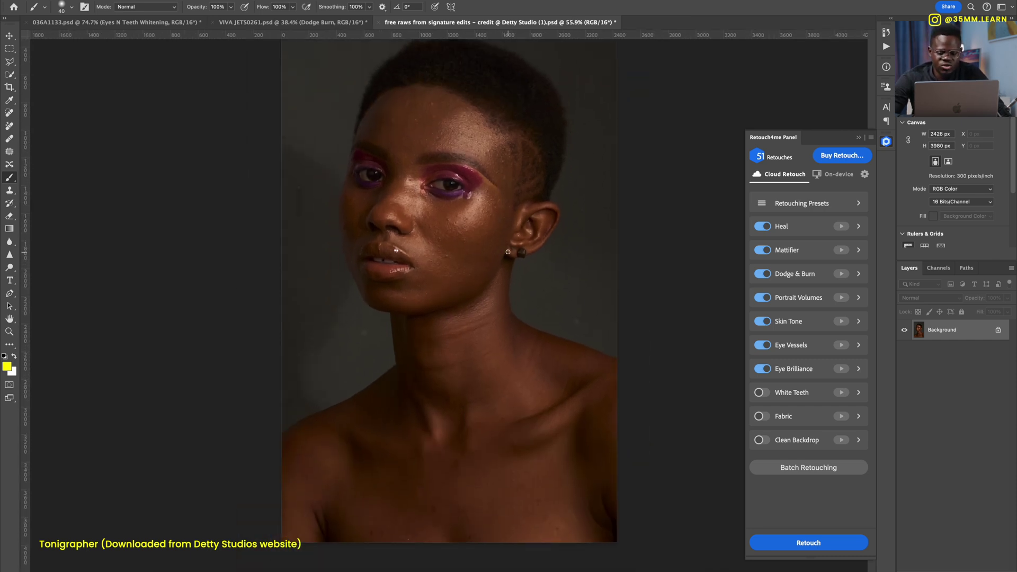
- Disable the Mattifier and Eye Vessels plugins while keeping Heal and Skin Tone enabled for the cloud retouch
click(764, 232)
click(764, 232)
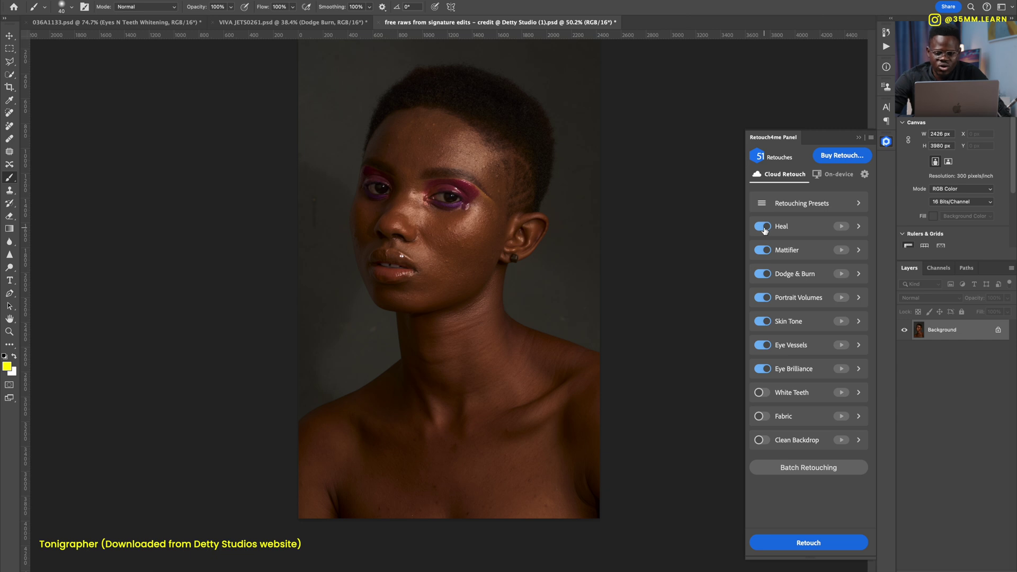
click(762, 252)
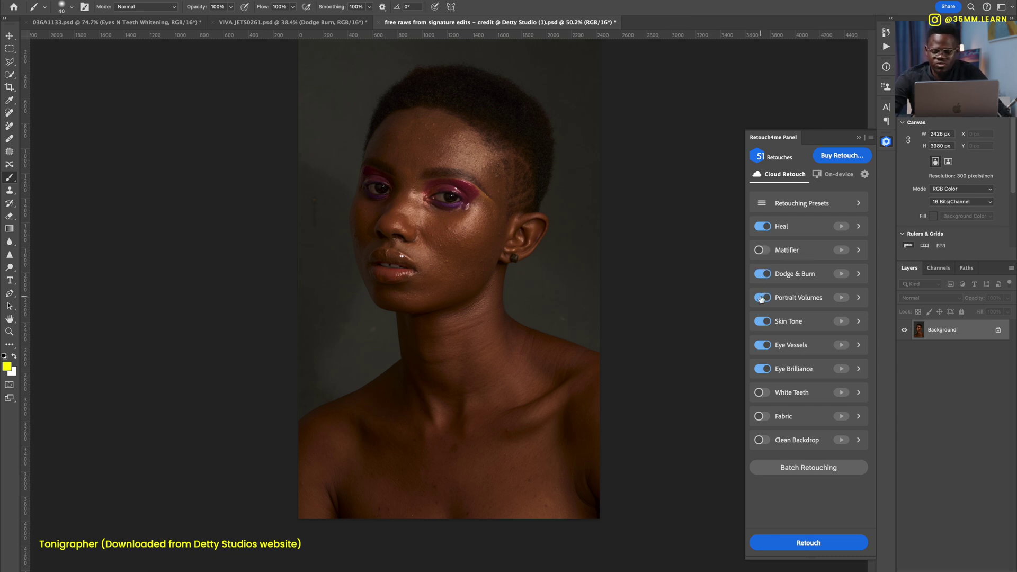
click(764, 322)
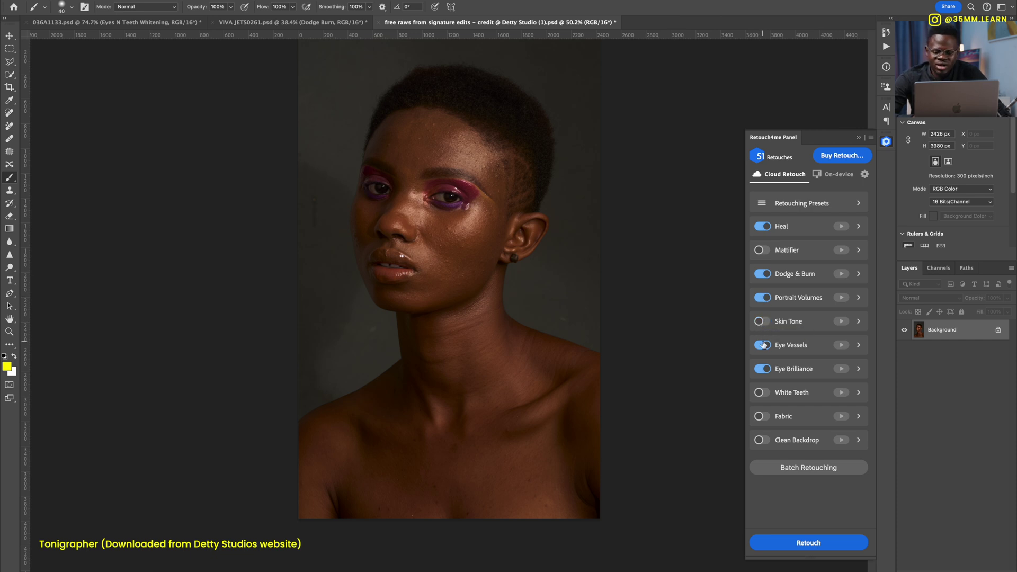
click(764, 323)
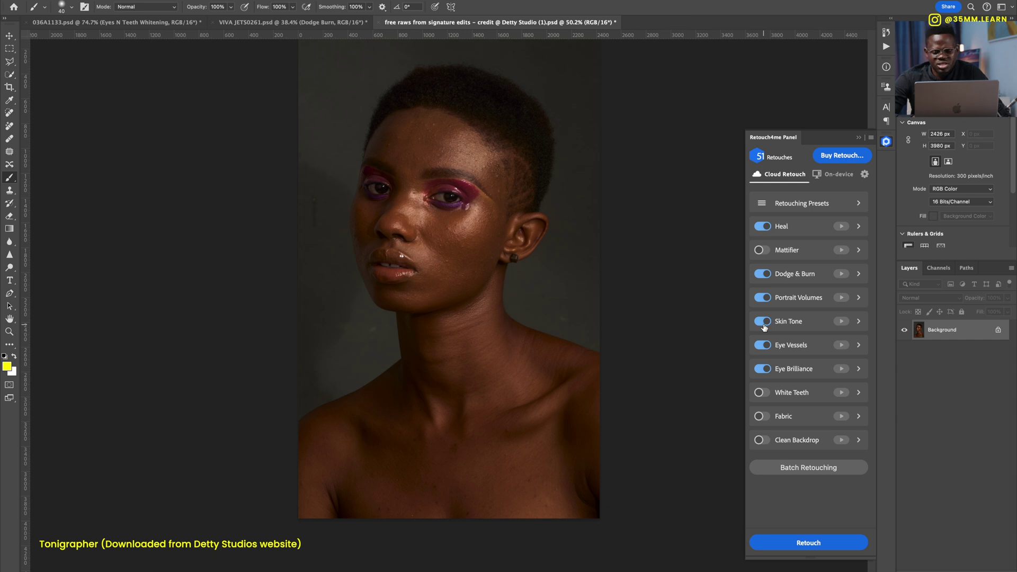
click(763, 346)
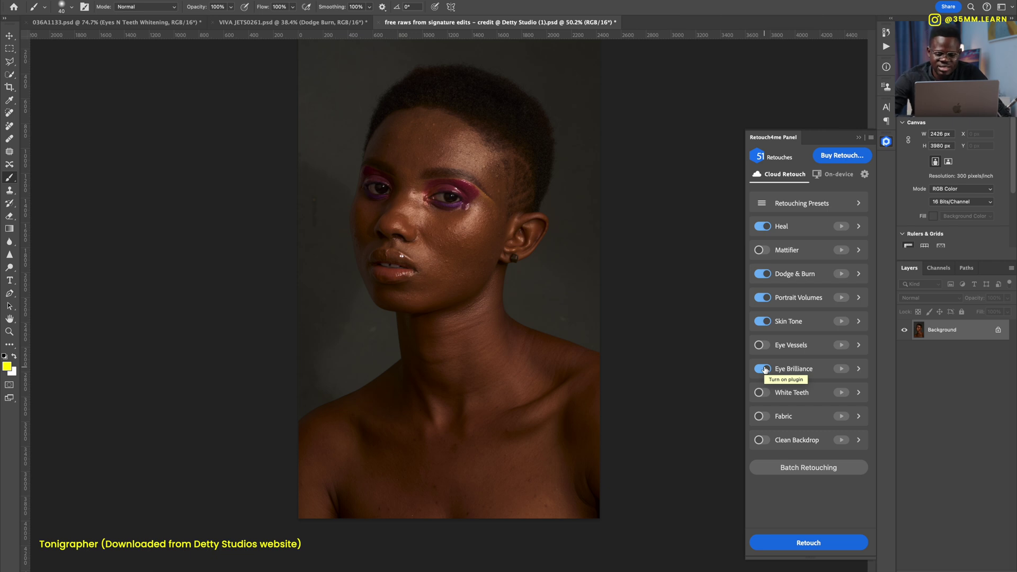
- Enable the White Teeth and Clean Backdrop plugins and run the cloud retouch on the portrait
click(763, 393)
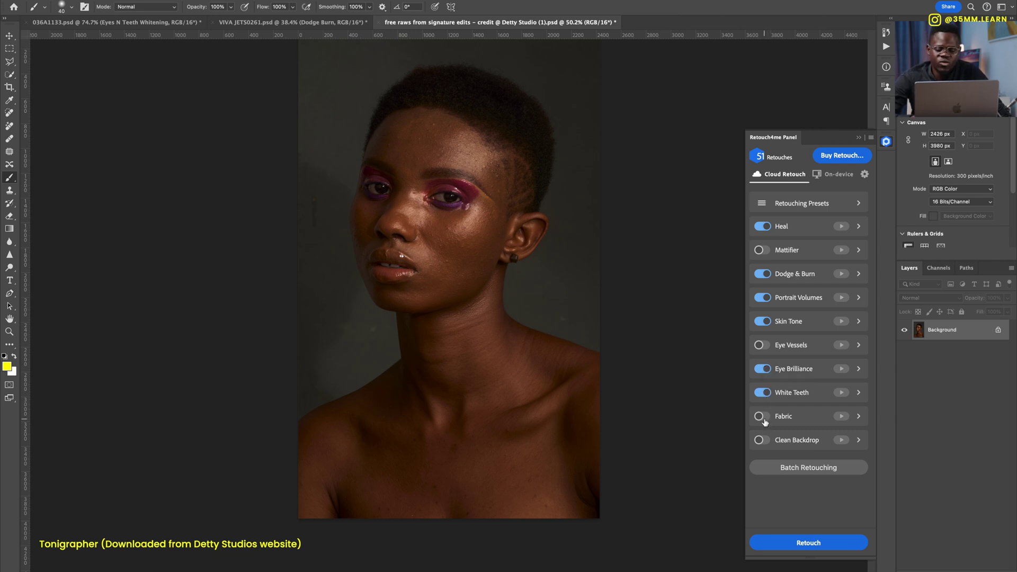
click(764, 440)
click(820, 546)
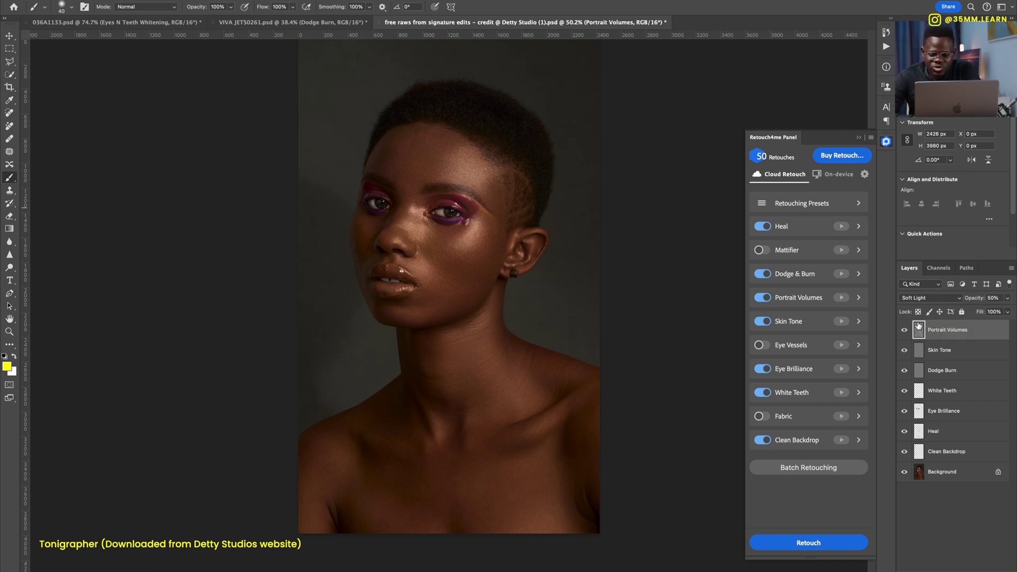
- Hide the generated layers above Clean Backdrop and turn Heal back on to review each one's effect
drag(906, 331, 904, 446)
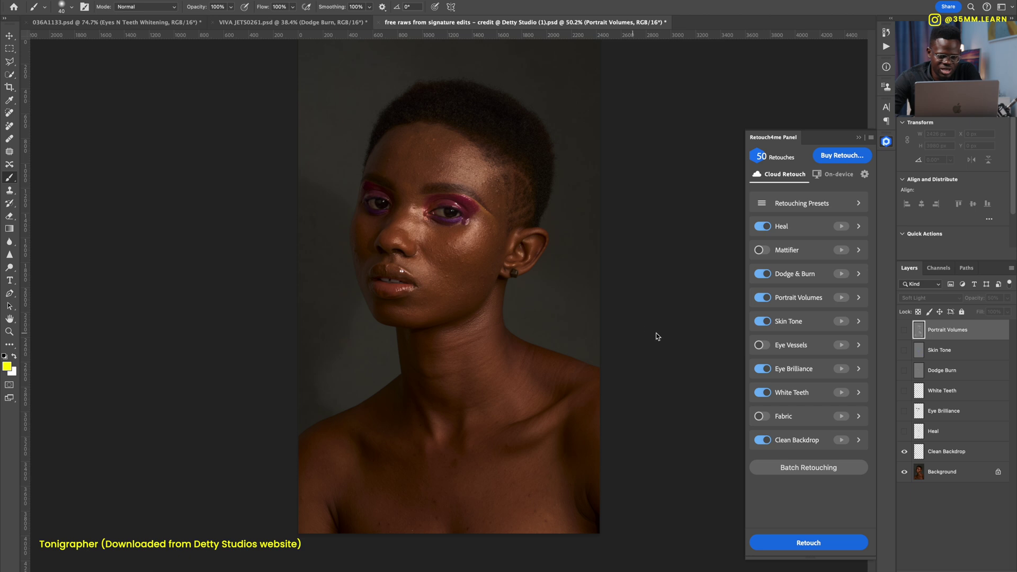
click(905, 432)
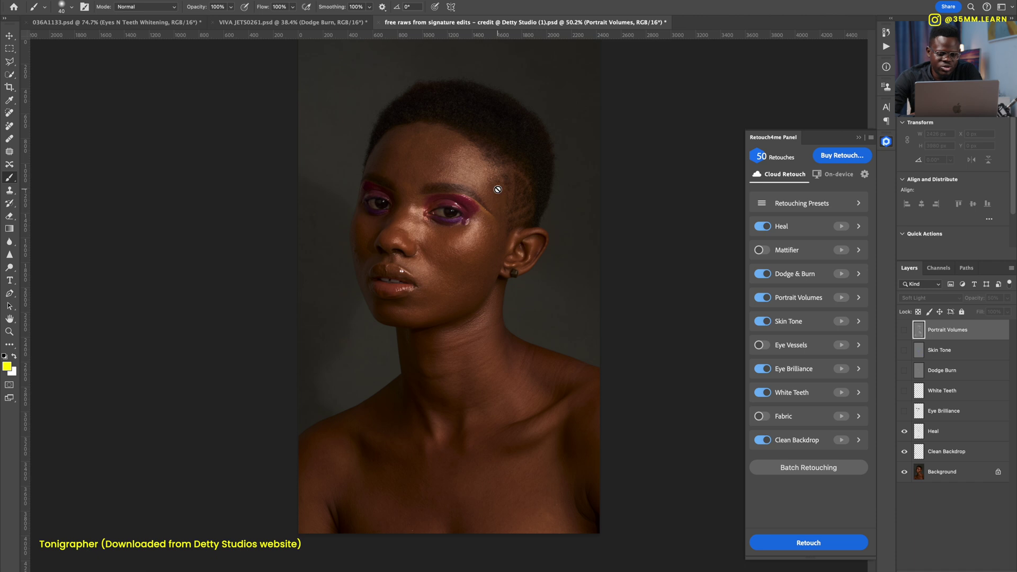
- Show the Eye Brilliance and White Teeth layers on the portrait and set White Teeth's opacity to 84%
scroll(498, 189, up, 5)
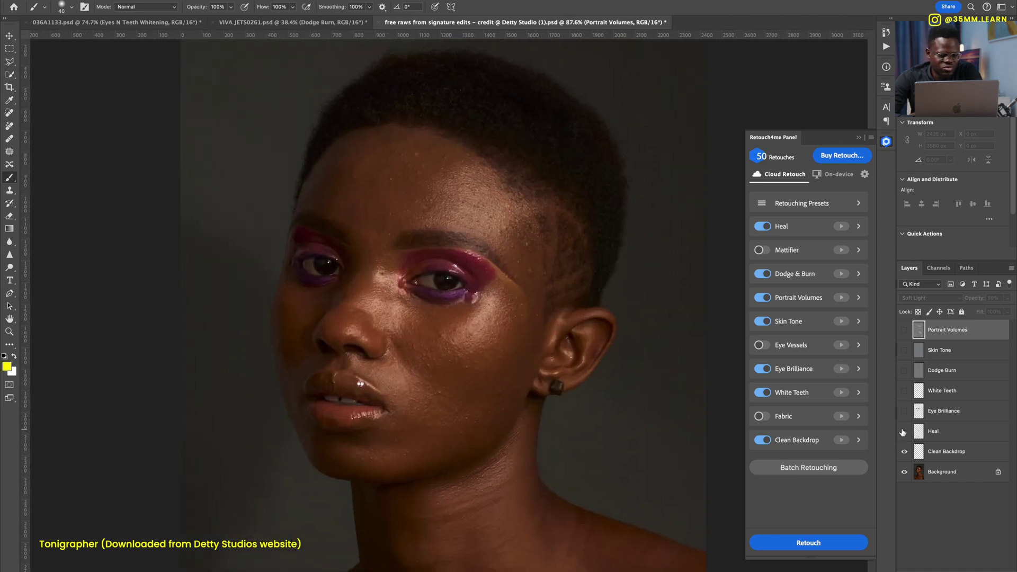
click(905, 411)
scroll(579, 281, left, 2)
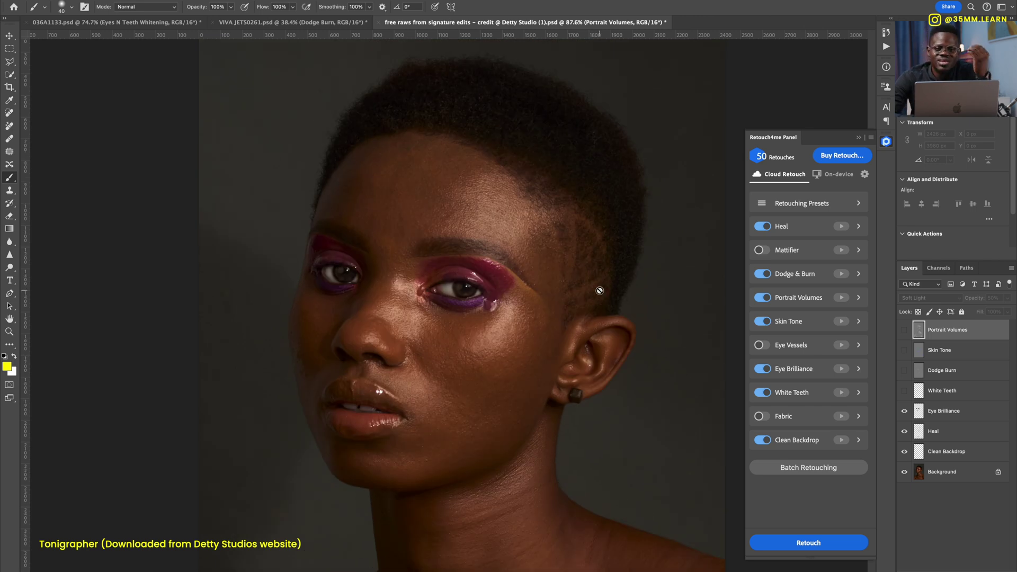
click(905, 391)
click(970, 392)
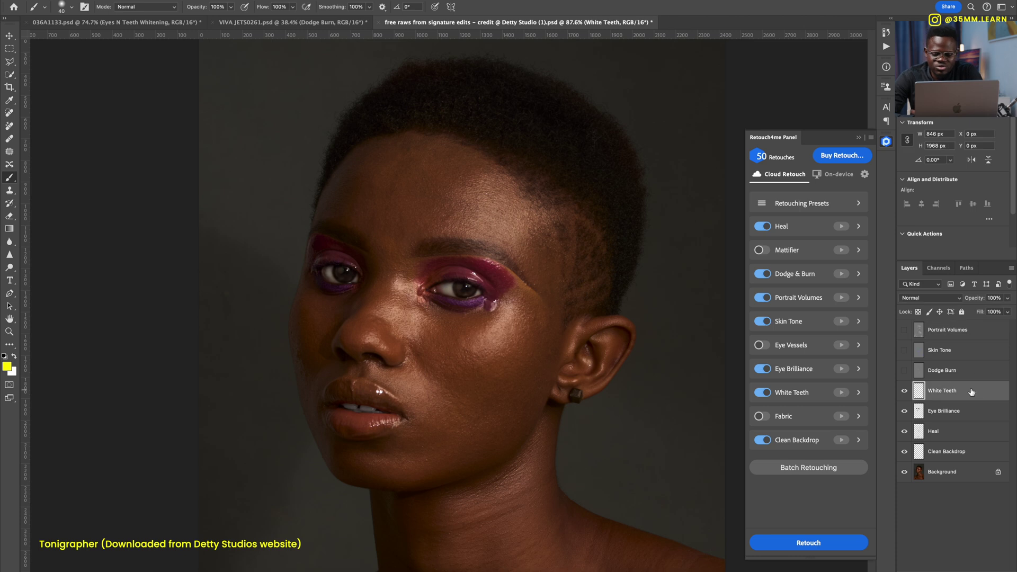
key(super+0)
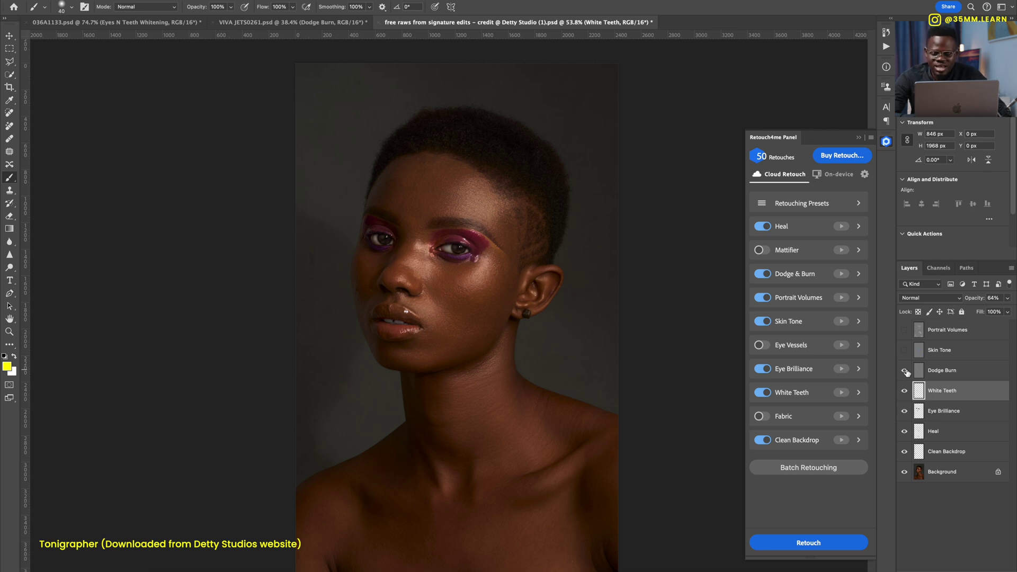
- Set the Skin Tone layer's opacity to 40% and turn on the Portrait Volumes layer above it
scroll(561, 323, down, 2)
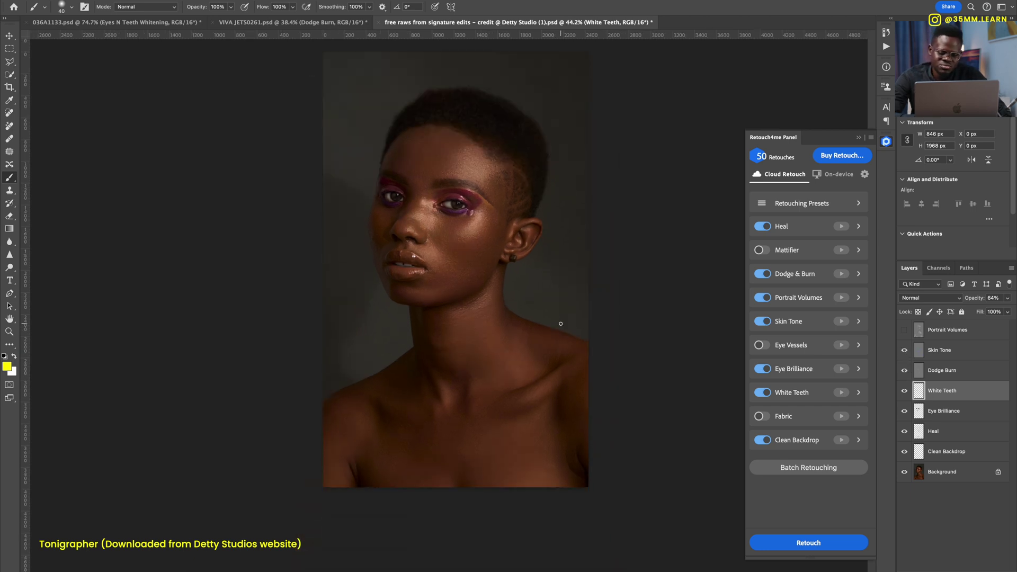
click(964, 354)
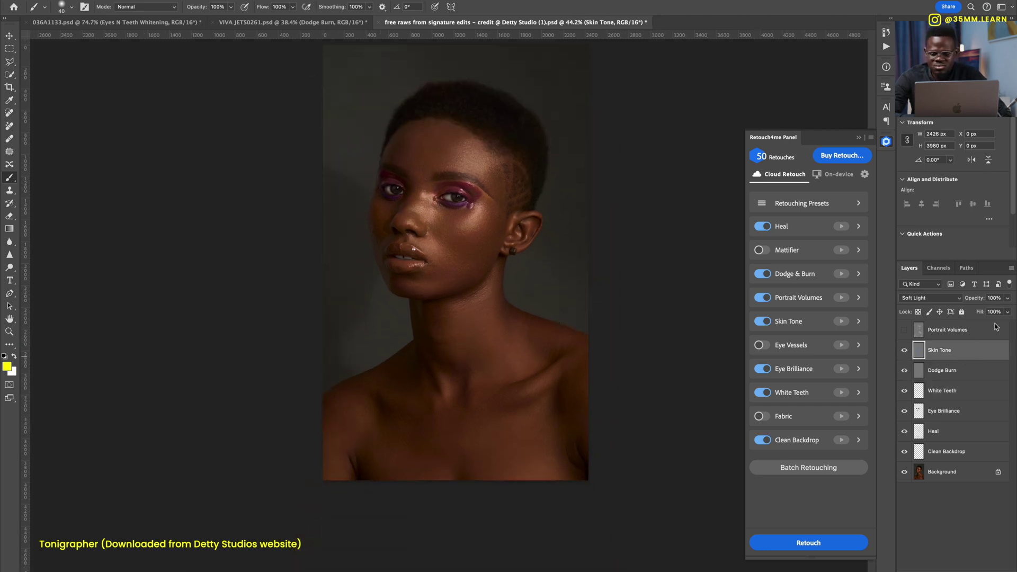
click(1009, 299)
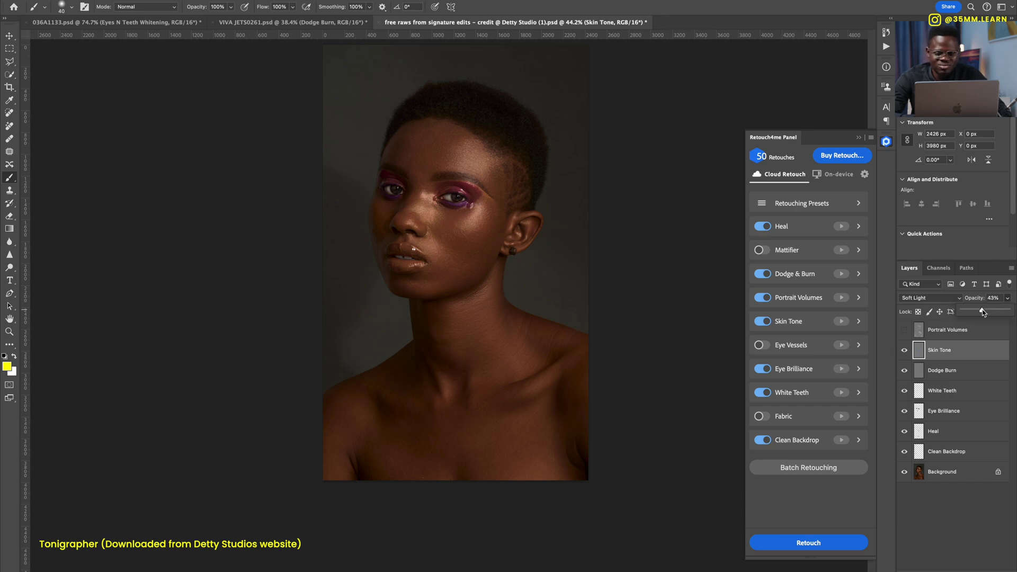
click(992, 303)
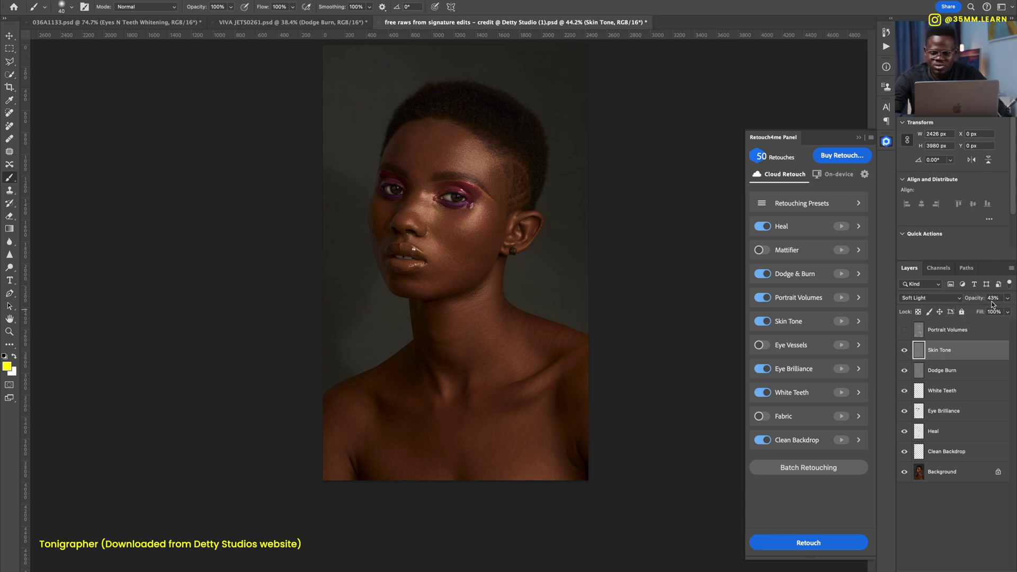
text(40)
key(Return)
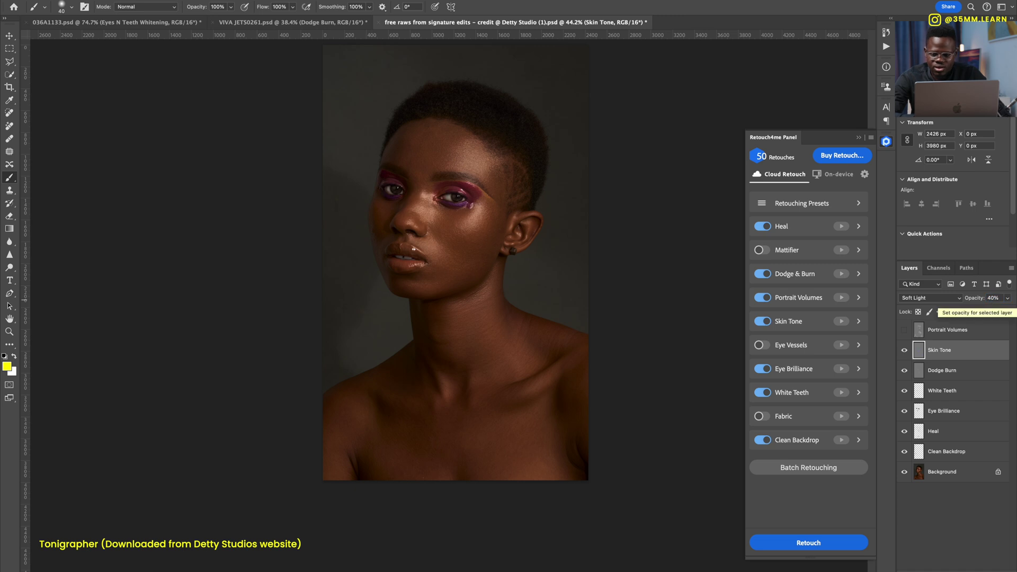
click(905, 331)
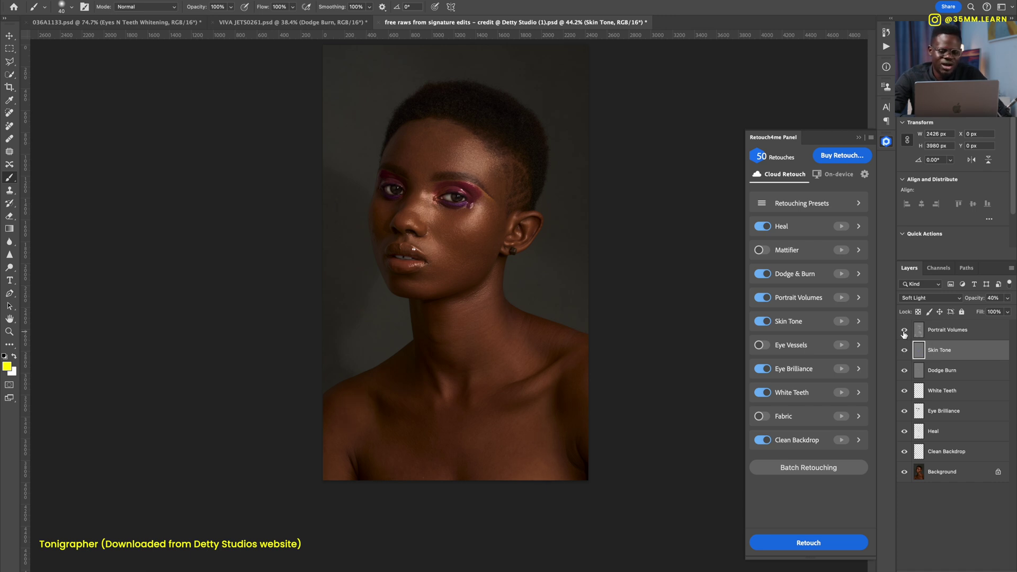
- Compare the original Background with the full retouch by toggling all generated layers, for the whole portrait and close up on the face
alt+click(906, 472)
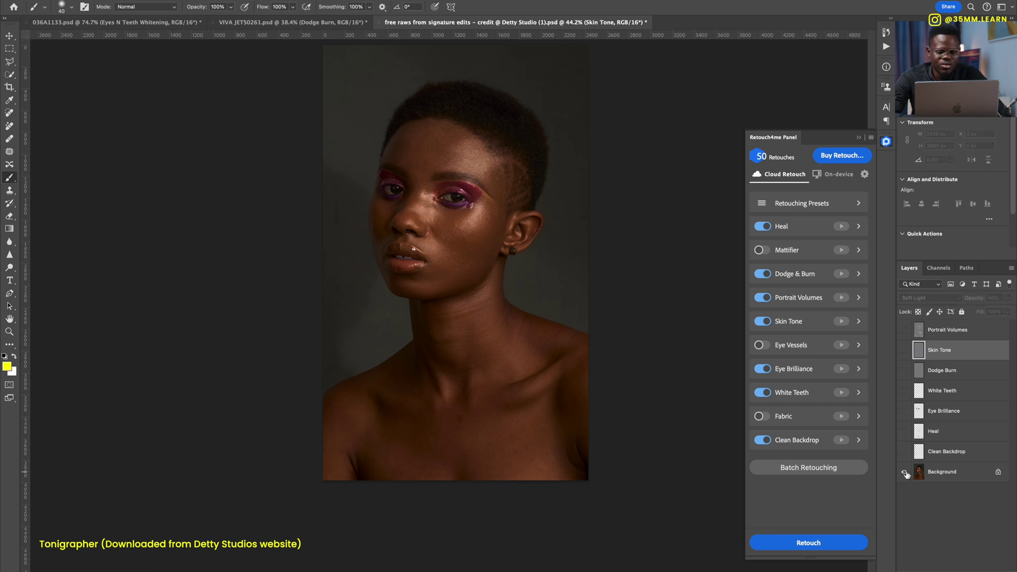
alt+click(906, 473)
alt+click(906, 473)
alt+click(905, 473)
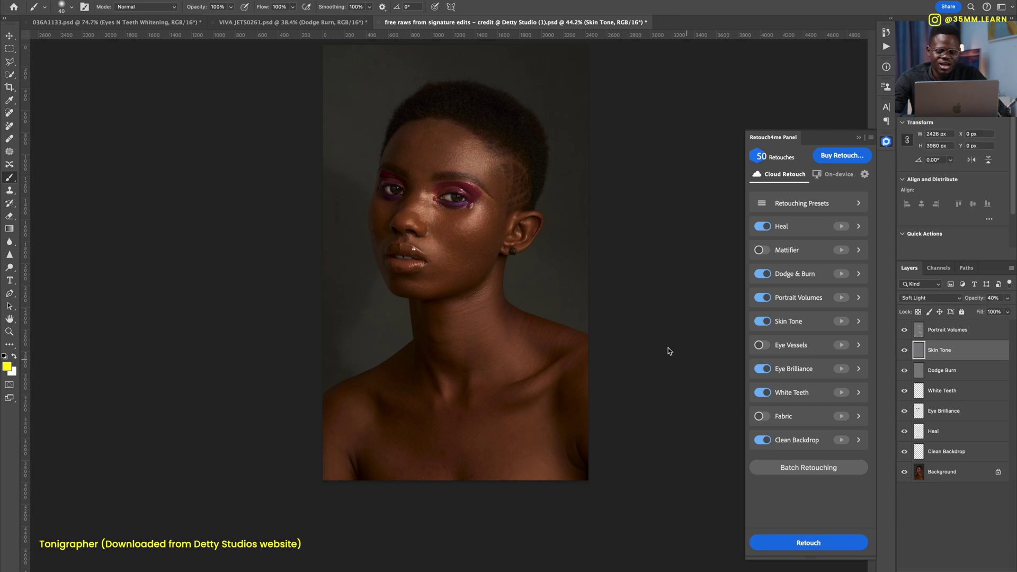
scroll(665, 344, up, 2)
scroll(666, 344, up, 3)
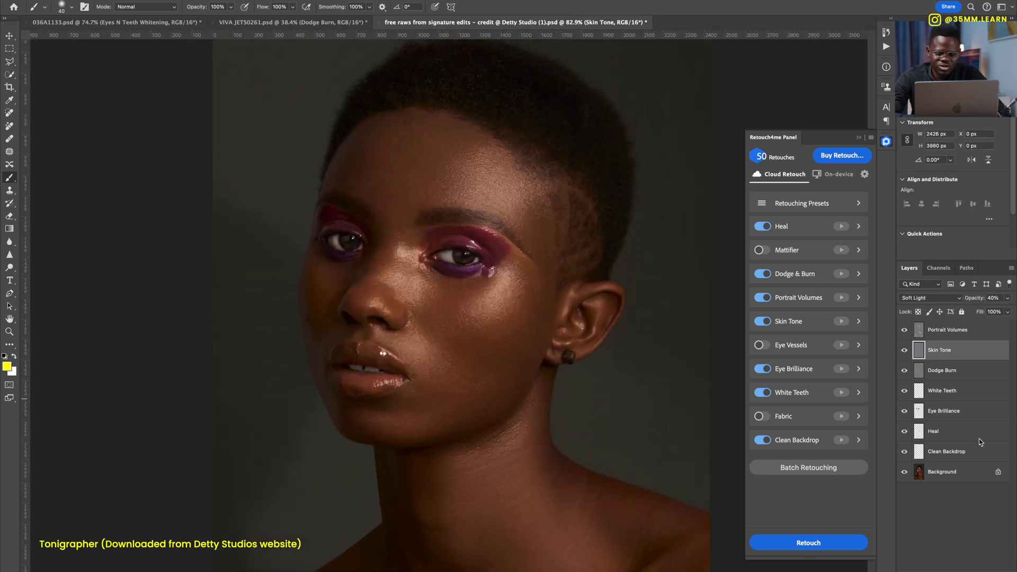
alt+click(904, 473)
alt+click(905, 473)
alt+click(905, 473)
alt+click(905, 474)
scroll(658, 260, down, 3)
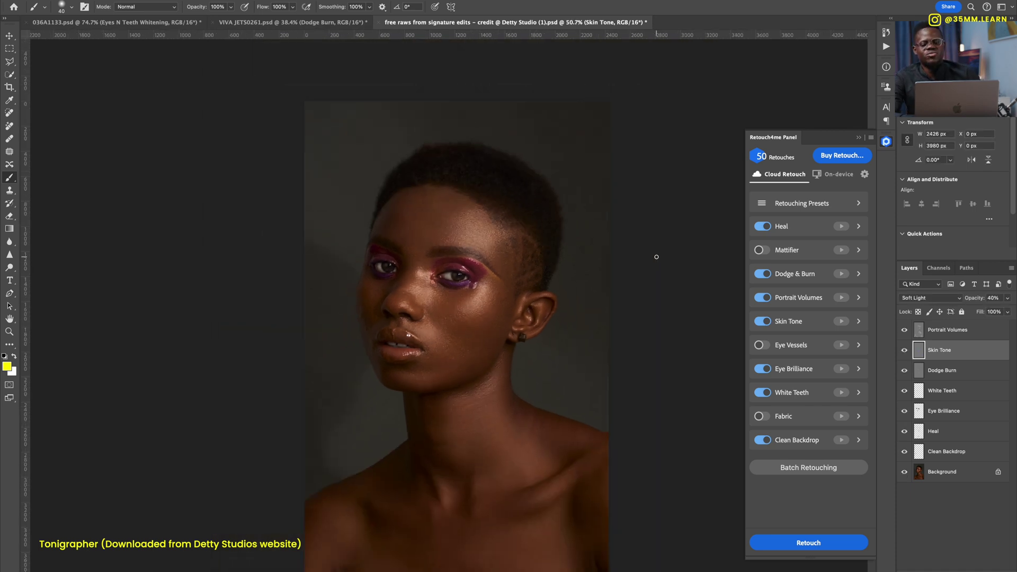
scroll(657, 257, down, 2)
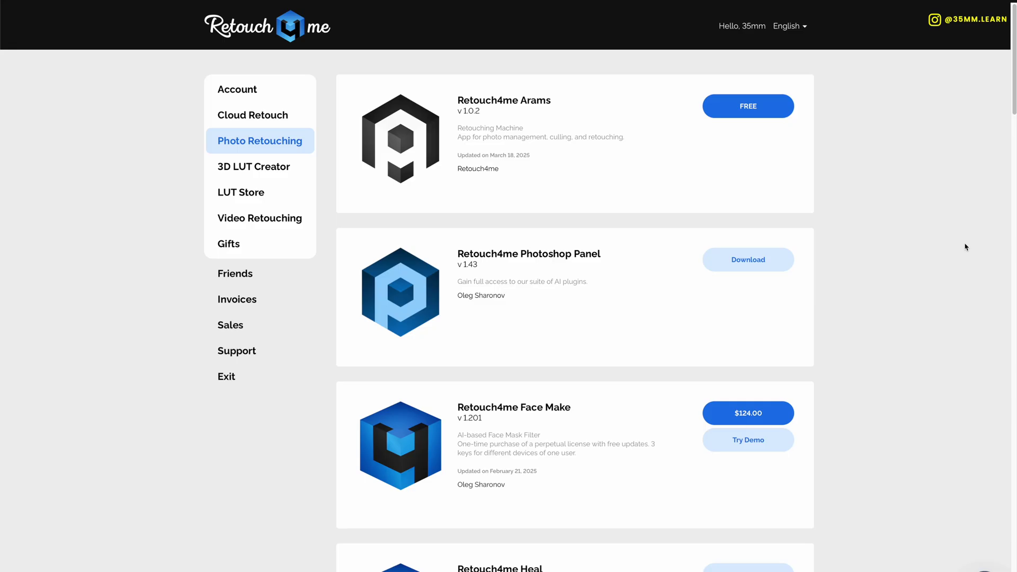
- Look through the plugin list on the Retouch4me website's Photo Retouching page, past Face Make, Heal and Dodge & Burn
scroll(965, 247, down, 4)
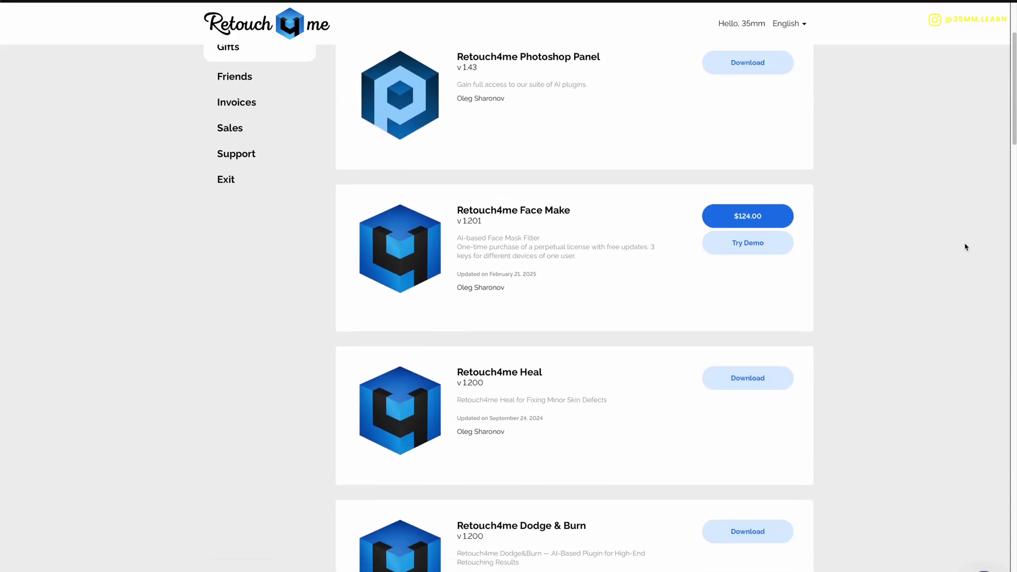
scroll(965, 247, down, 4)
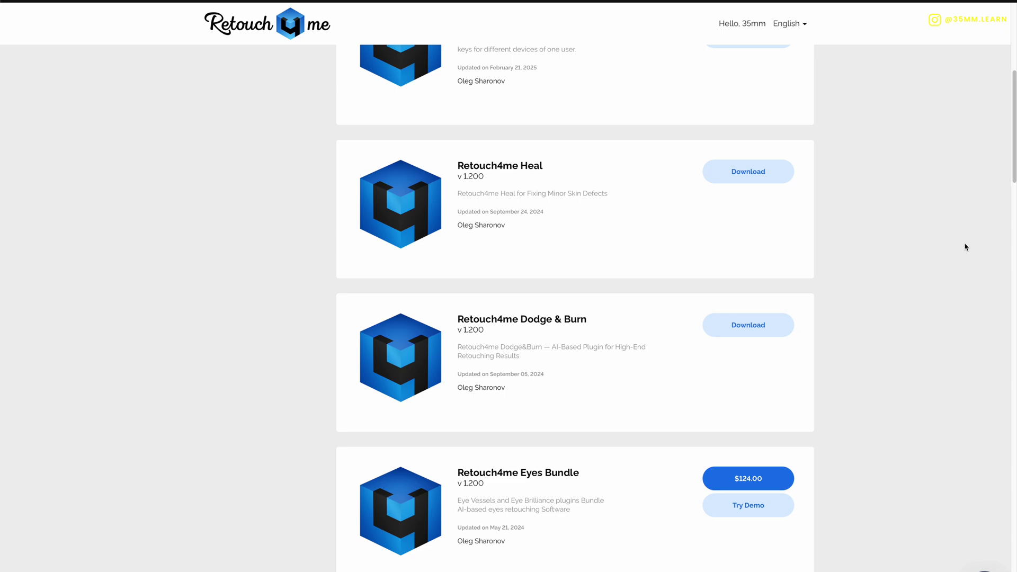